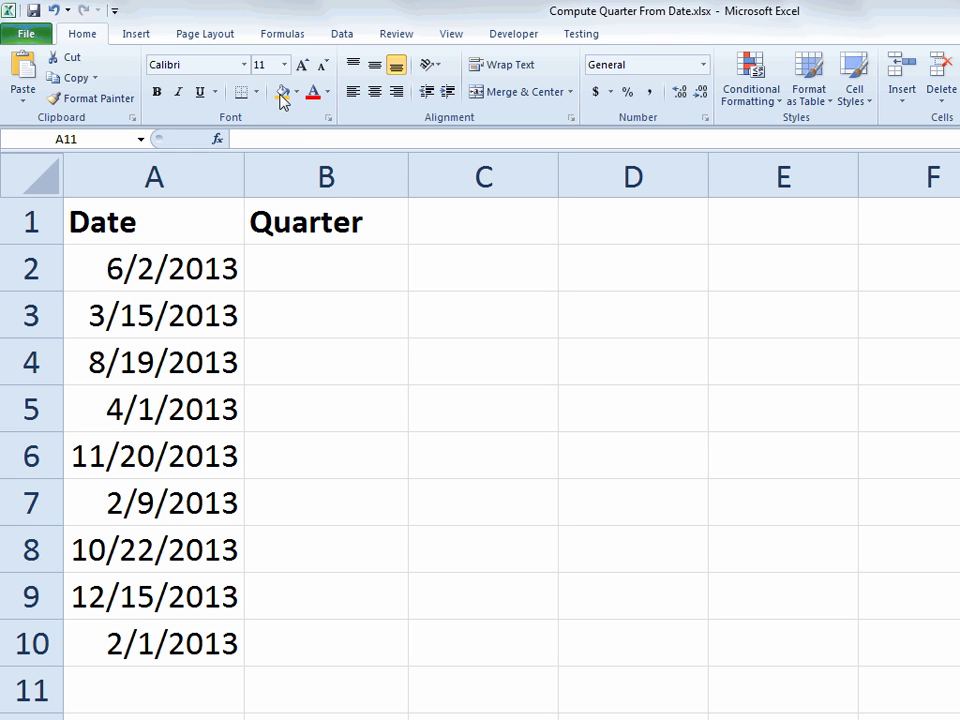
- Enter the formula =MONTH(A2) in cell B2 to extract the month from the first date
{"action": "left_click", "coordinate": [334, 263]}
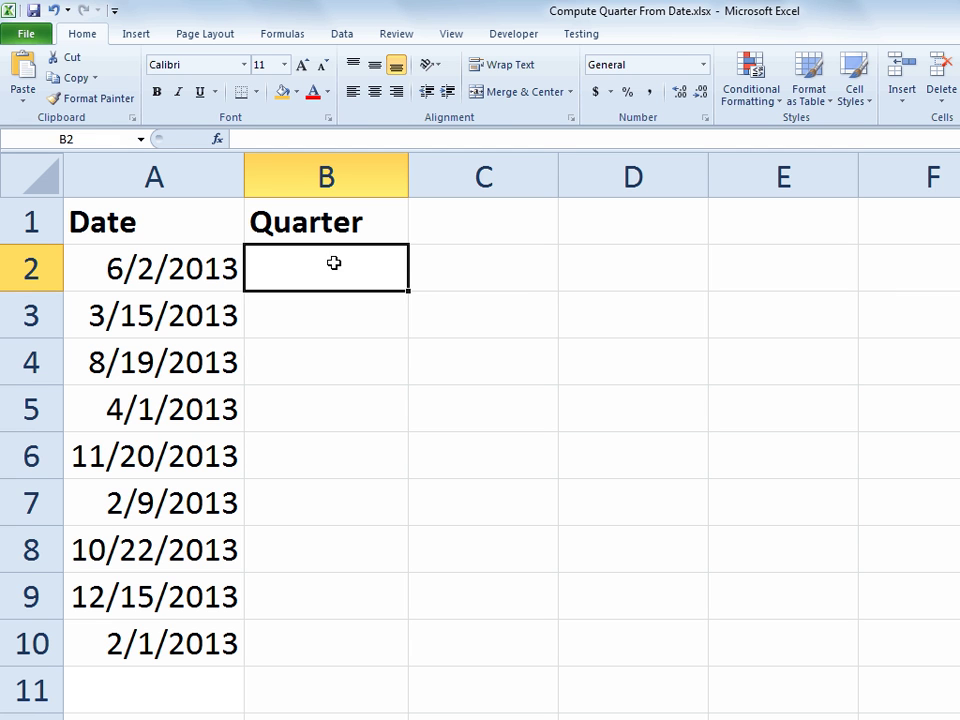
{"action": "type", "text": "="}
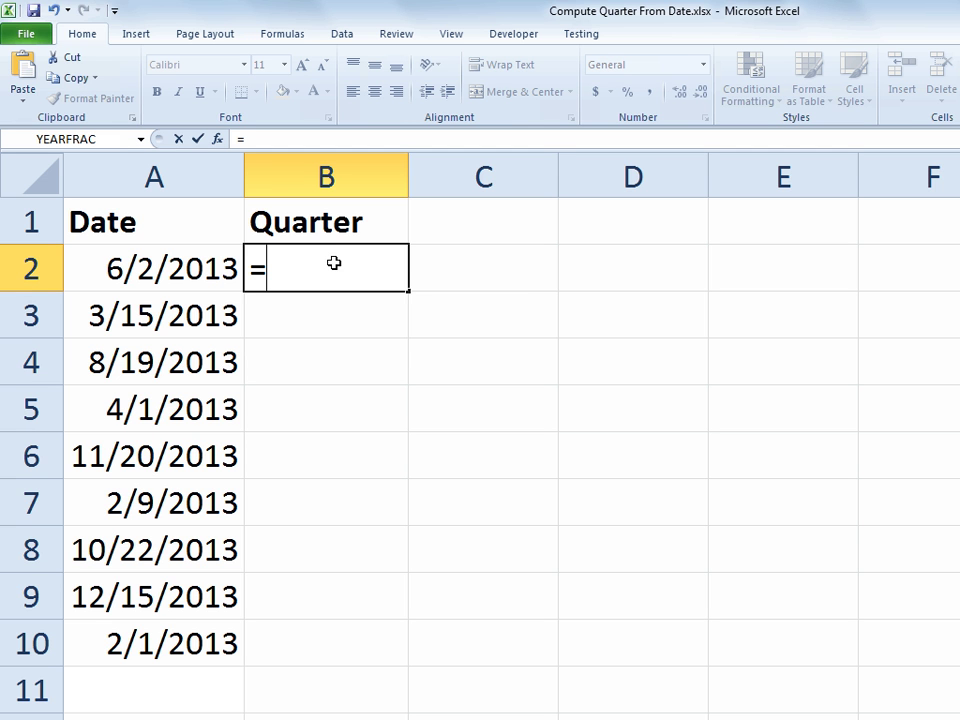
{"action": "type", "text": "mon"}
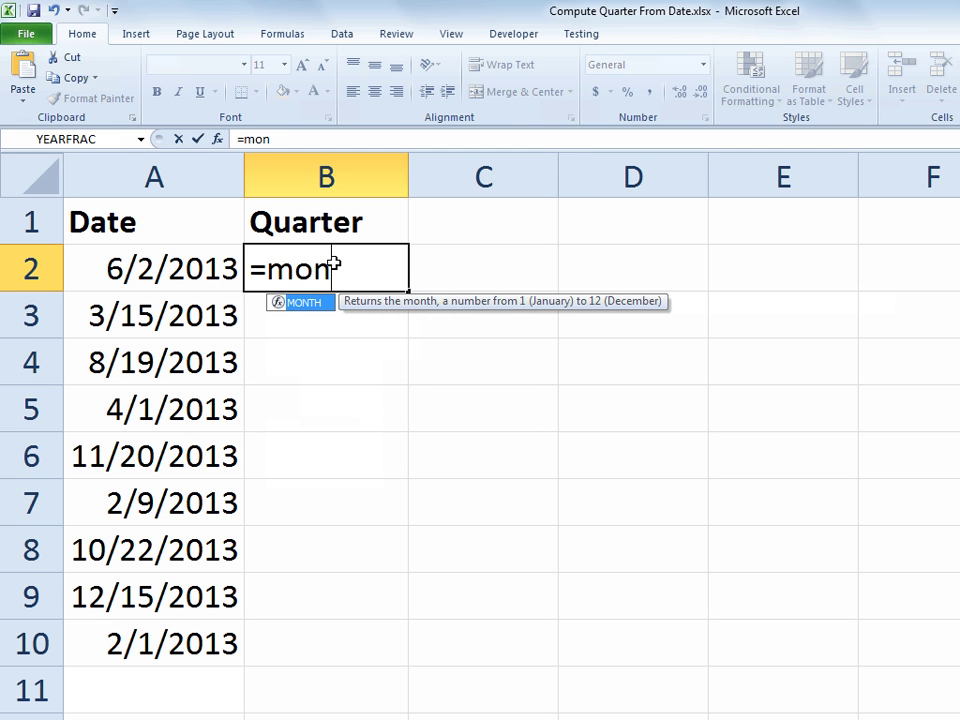
{"action": "type", "text": "th("}
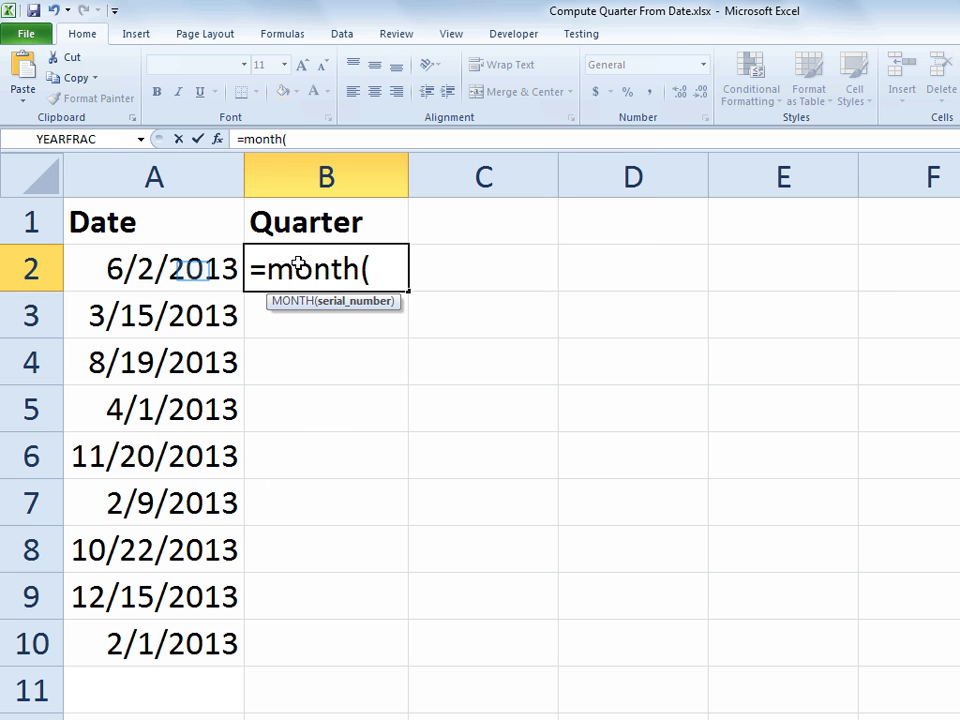
{"action": "left_click", "coordinate": [194, 268]}
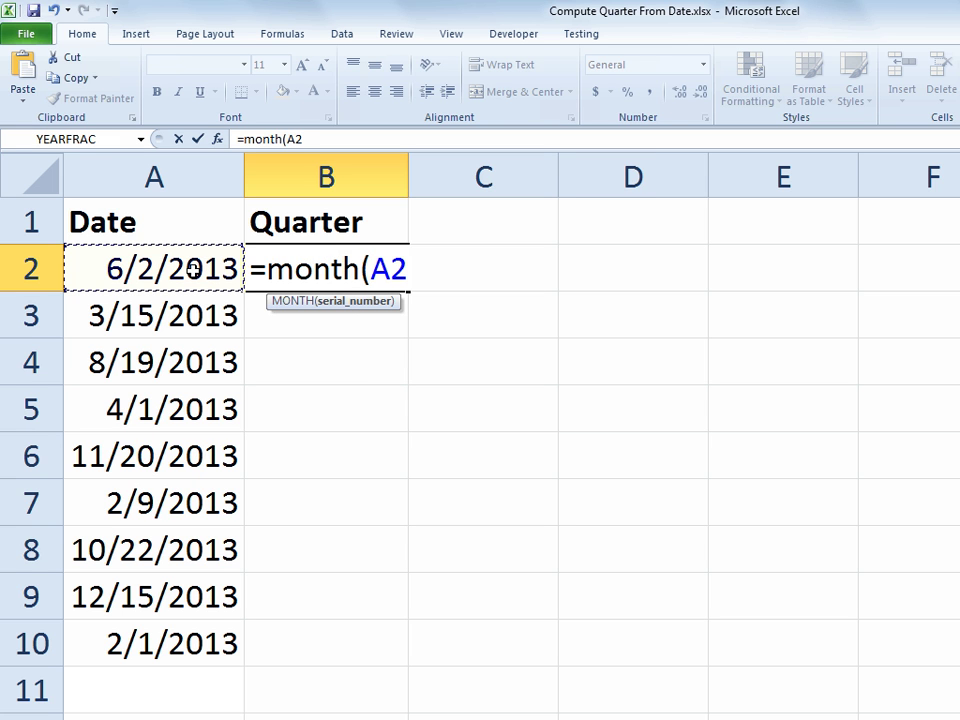
{"action": "type", "text": ")"}
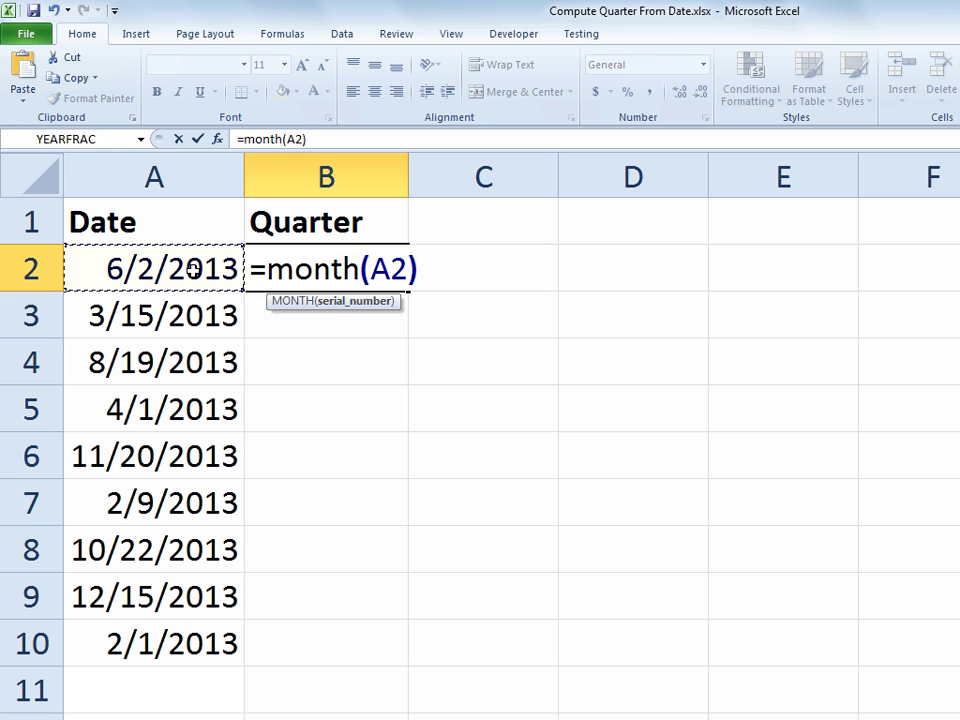
{"action": "key", "text": "Return"}
{"action": "key", "text": "Up"}
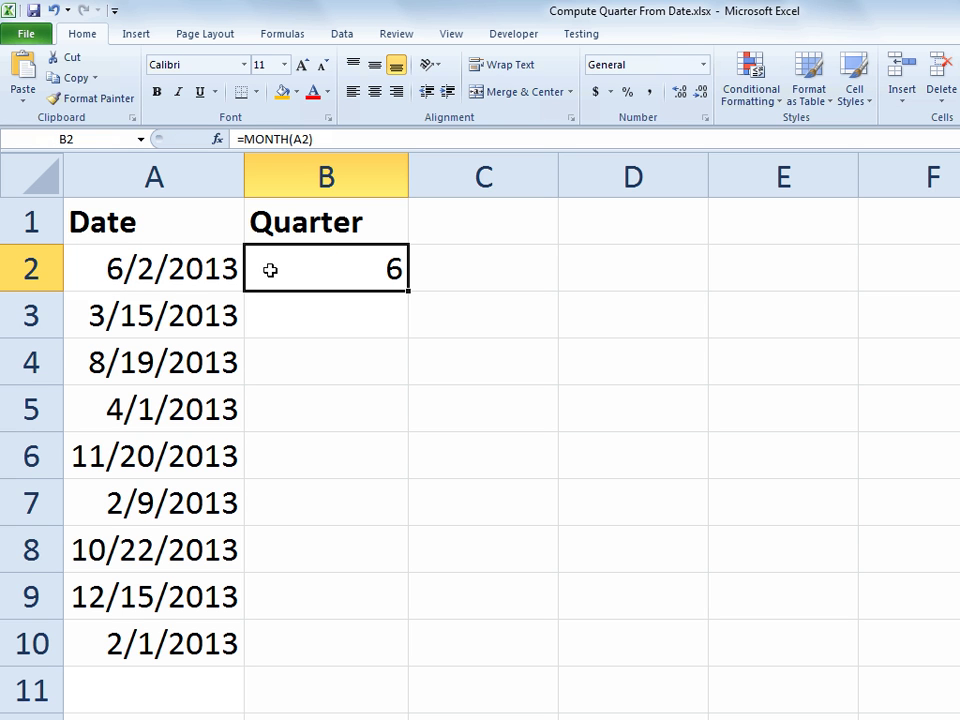
- Extend the formula in B2 to divide the month by 3, making it =MONTH(A2)/3
{"action": "double_click", "coordinate": [319, 266]}
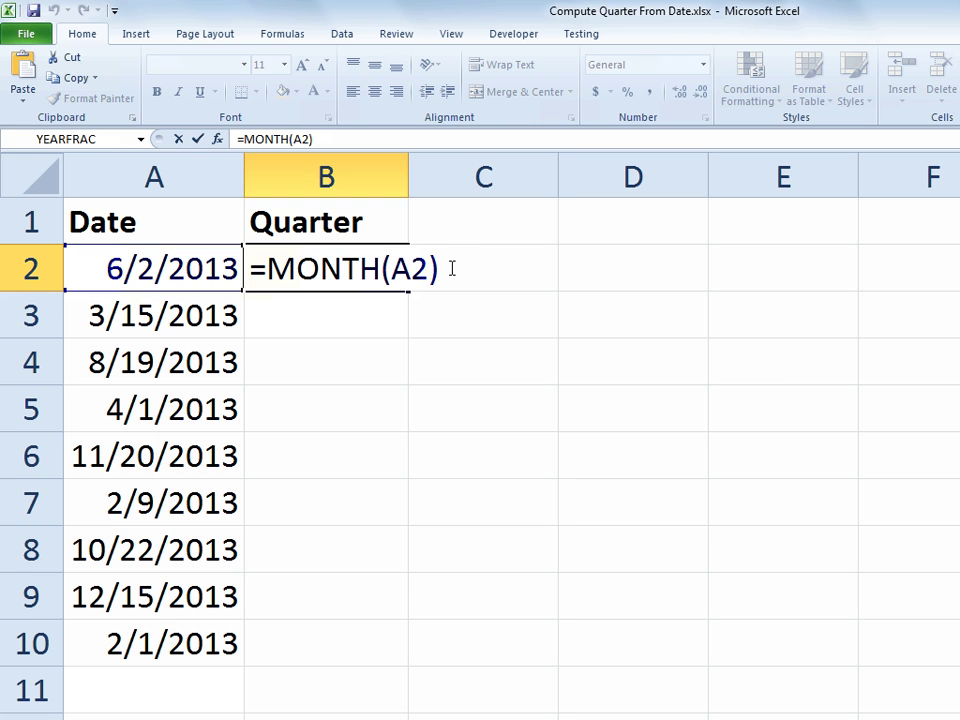
{"action": "type", "text": "/3"}
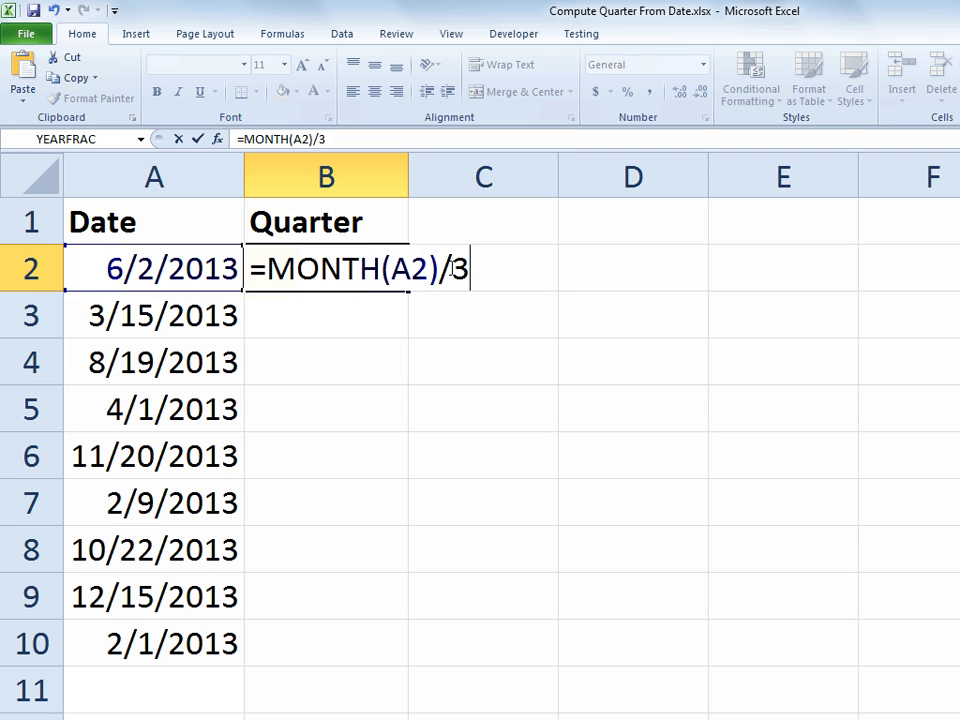
{"action": "key", "text": "Return"}
{"action": "key", "text": "Up"}
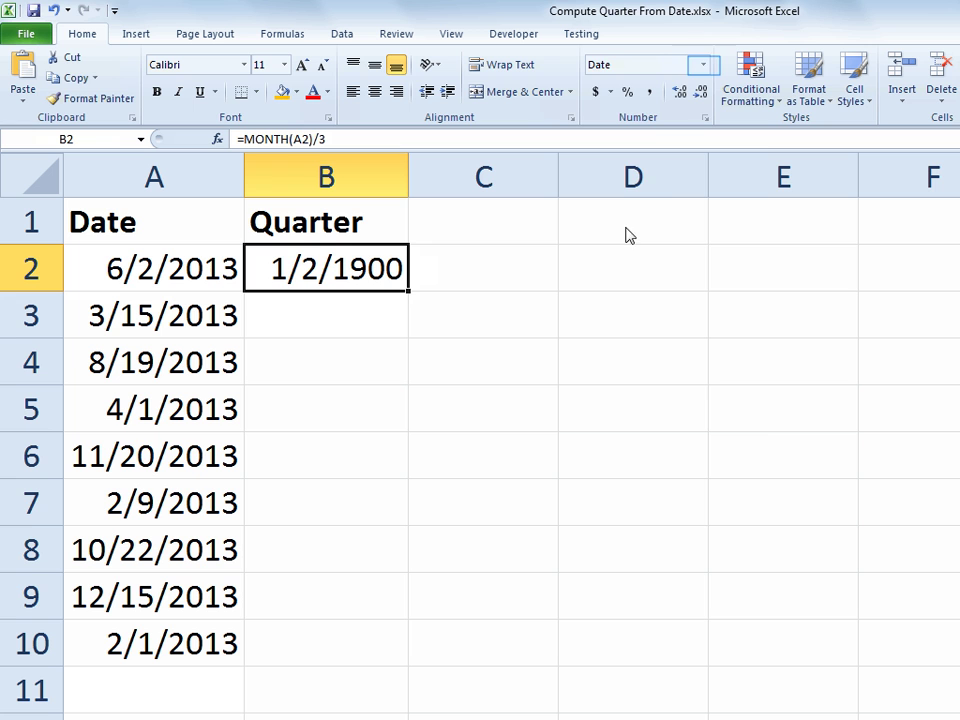
- Set the number format of B2 to General and copy its formula down through B4
{"action": "left_click", "coordinate": [705, 66]}
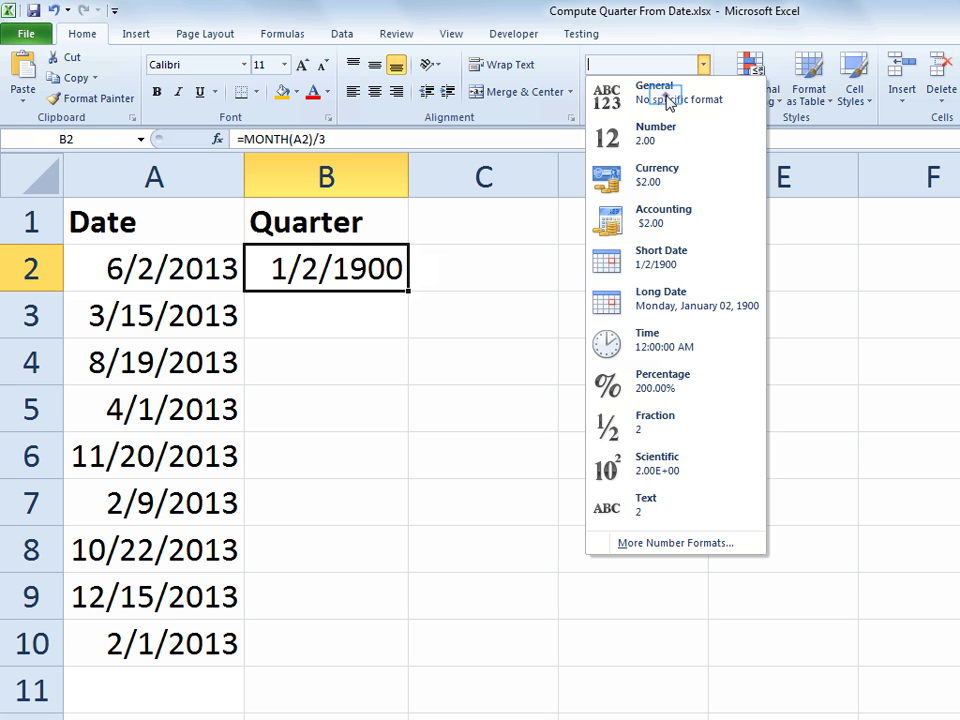
{"action": "left_click", "coordinate": [667, 96]}
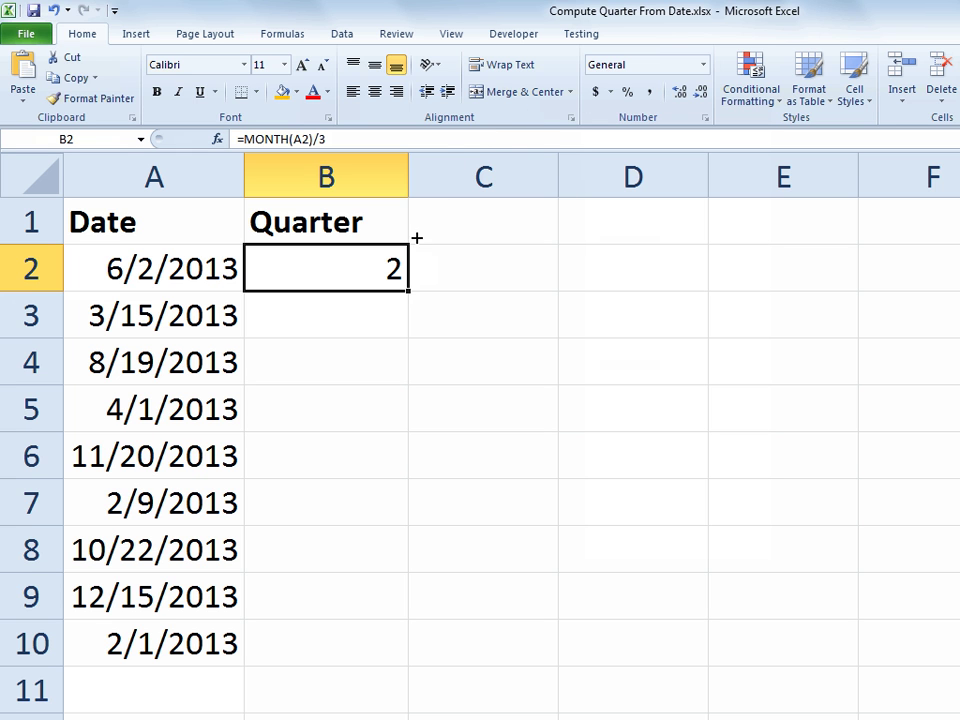
{"action": "left_click_drag", "start_coordinate": [410, 294], "coordinate": [405, 335]}
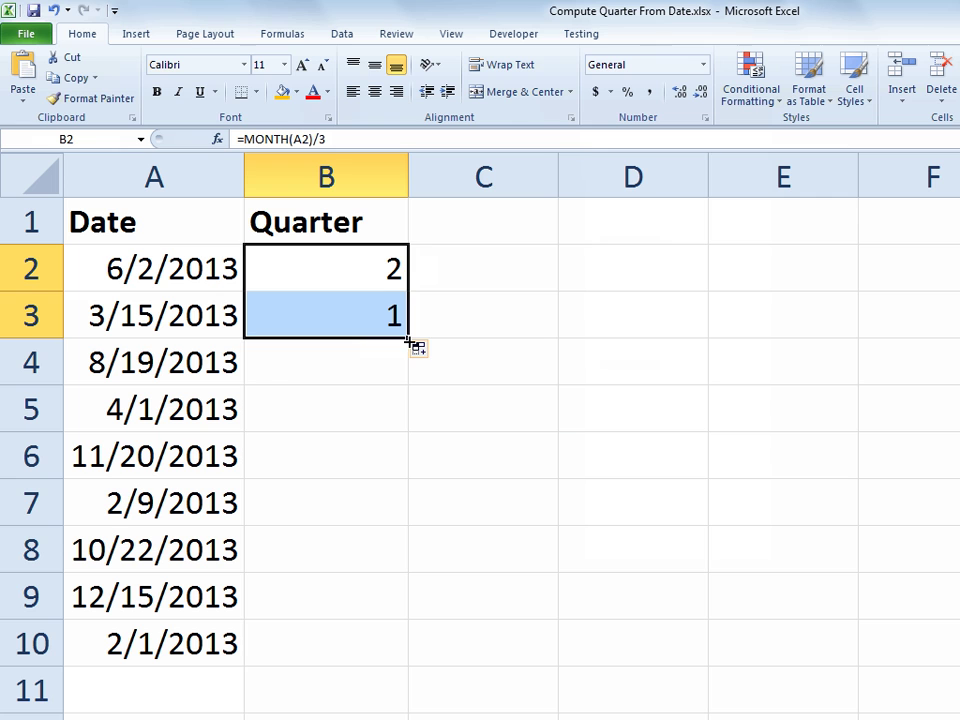
{"action": "left_click_drag", "start_coordinate": [413, 345], "coordinate": [402, 382]}
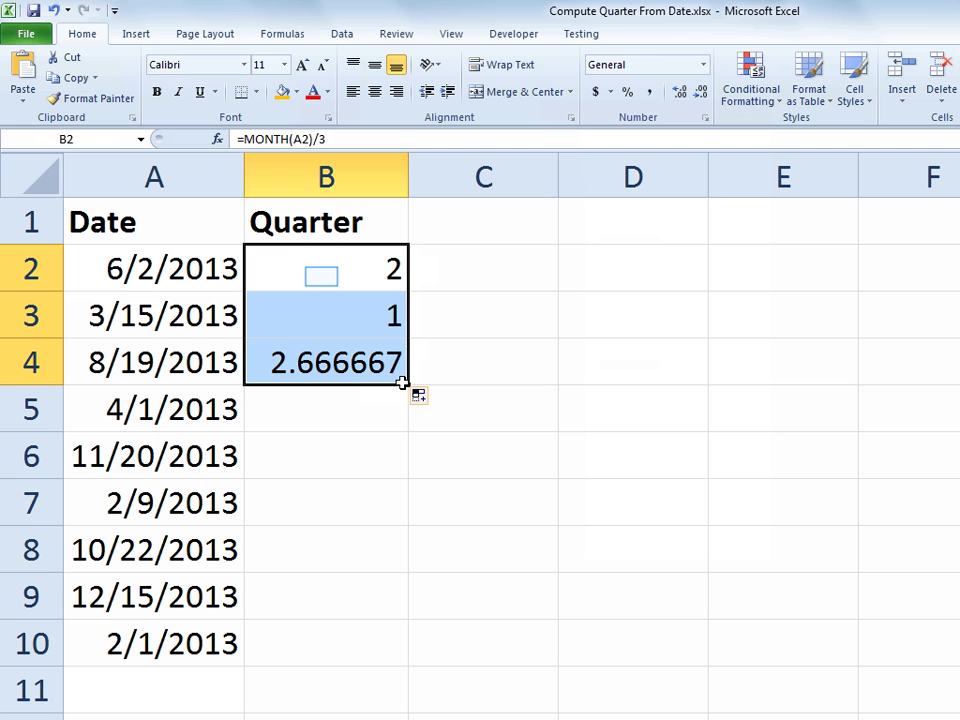
- Wrap the formula in B2 in ROUNDUP with zero digits, making it =ROUNDUP(MONTH(A2)/3,0)
{"action": "double_click", "coordinate": [321, 276]}
{"action": "left_click", "coordinate": [270, 268]}
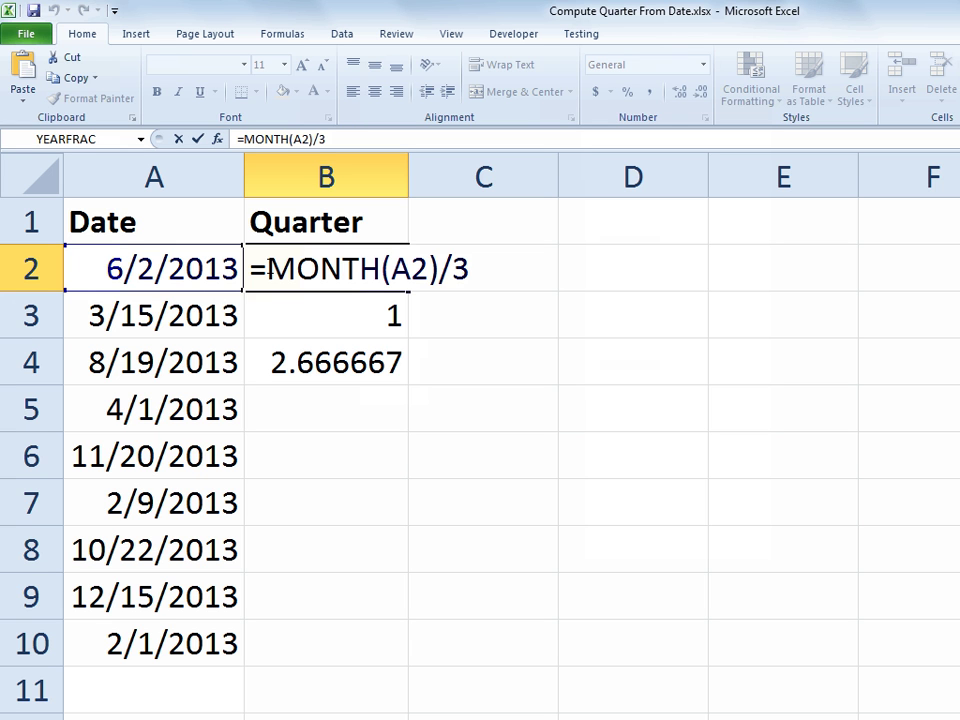
{"action": "type", "text": "roundup"}
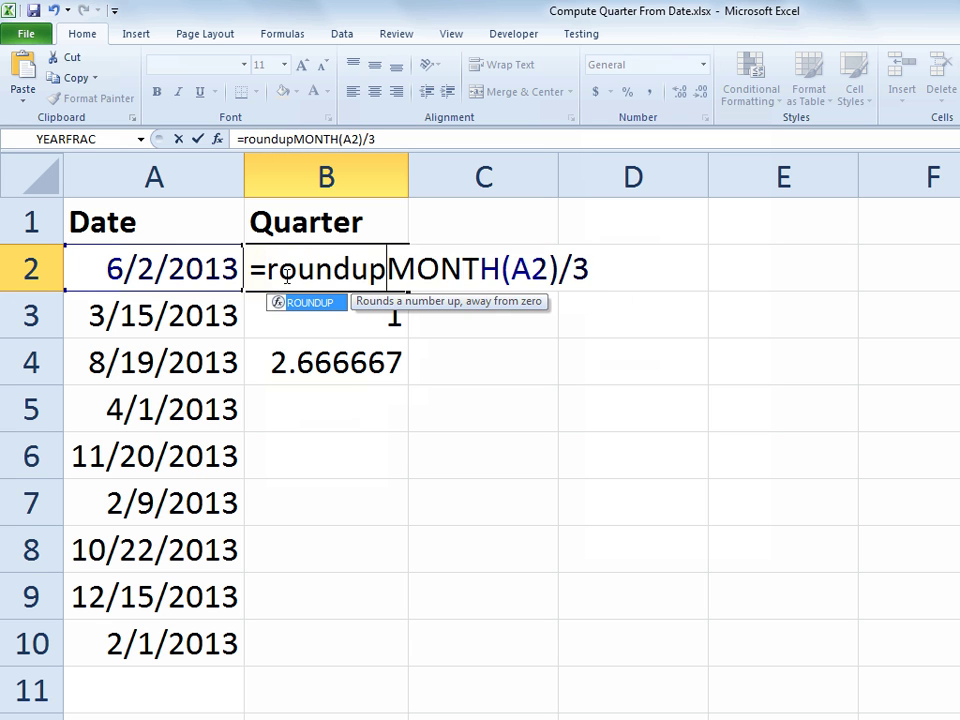
{"action": "type", "text": "("}
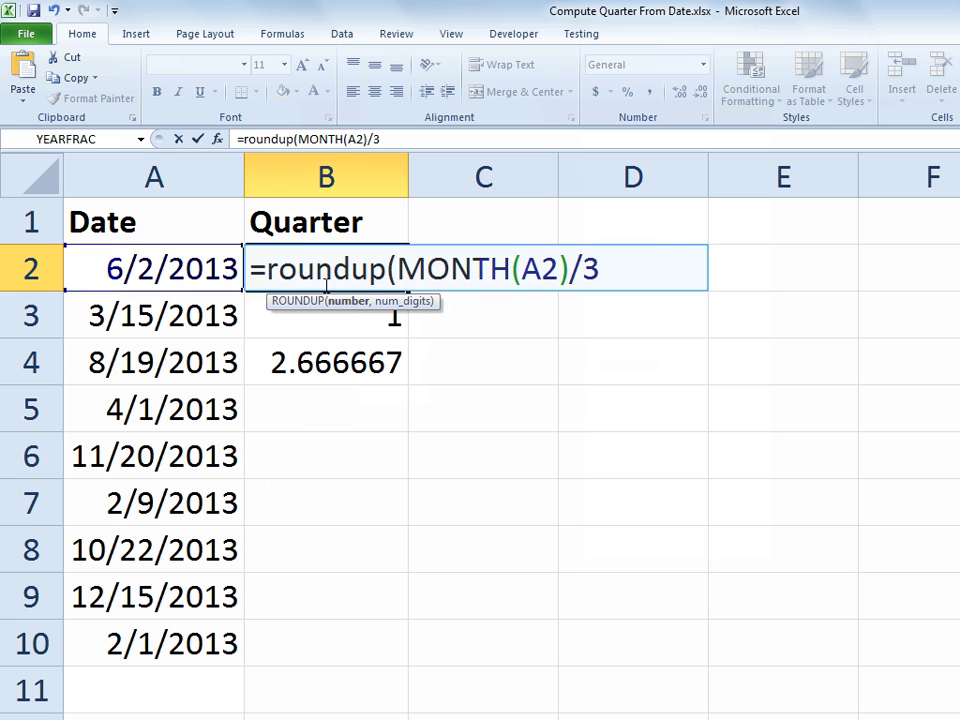
{"action": "left_click", "coordinate": [613, 269]}
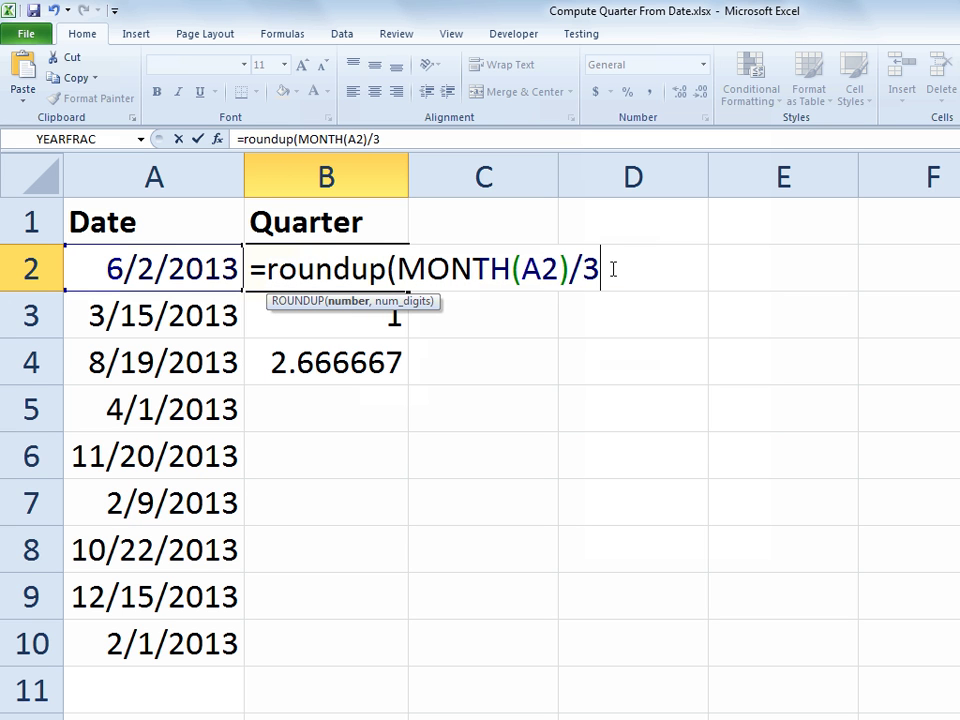
{"action": "type", "text": ",0"}
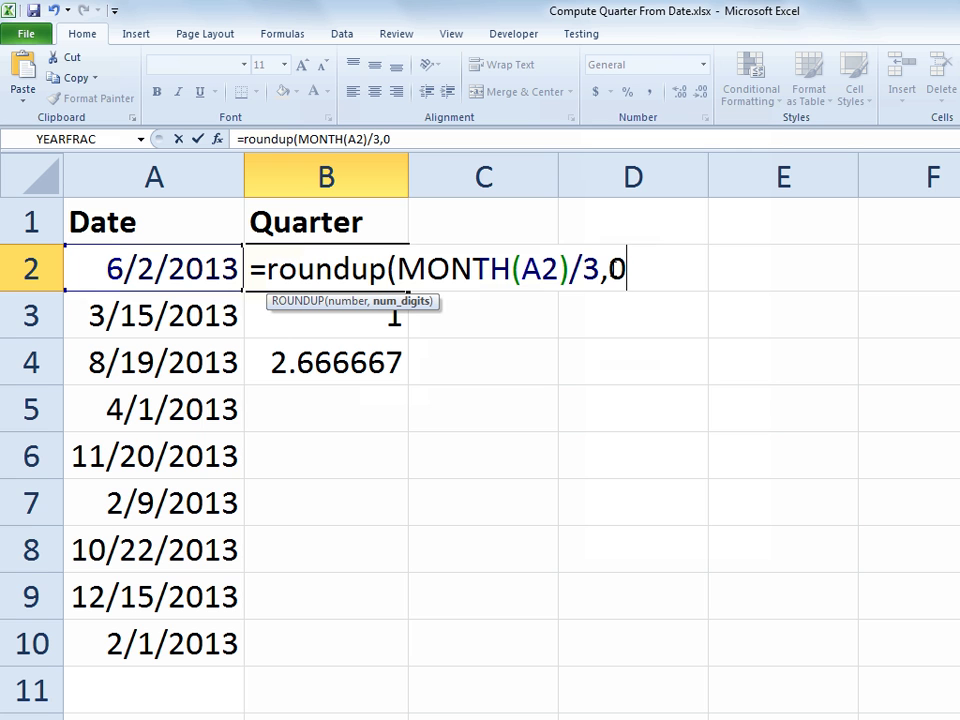
{"action": "type", "text": ")"}
{"action": "key", "text": "Return"}
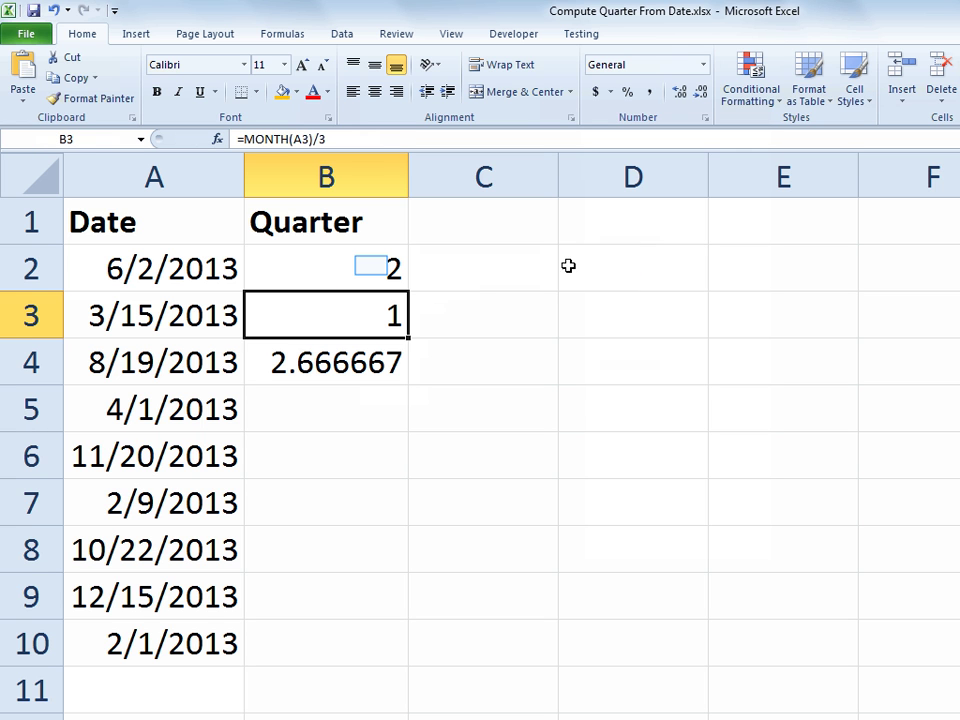
{"action": "double_click", "coordinate": [371, 265]}
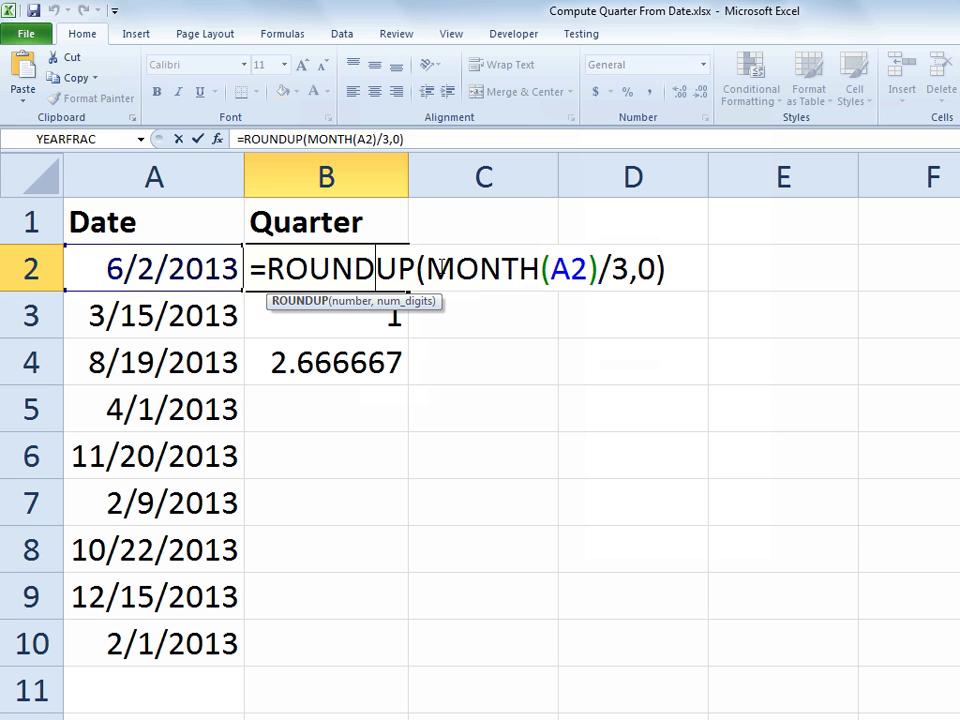
{"action": "key", "text": "Escape"}
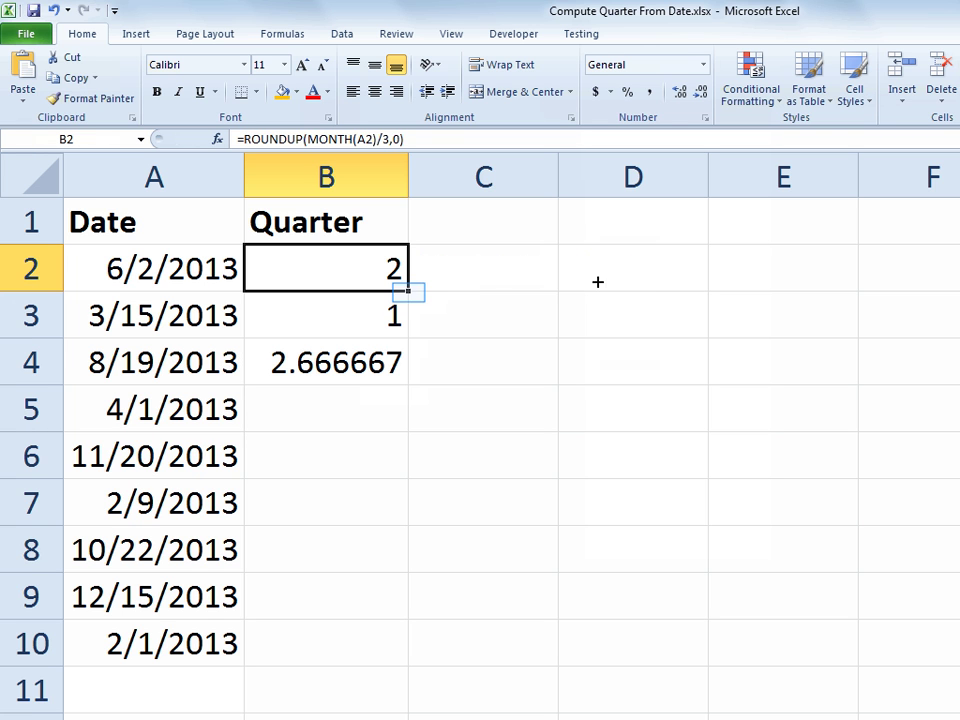
- Fill the ROUNDUP formula from B2 down the Quarter column through B10
{"action": "double_click", "coordinate": [409, 293]}
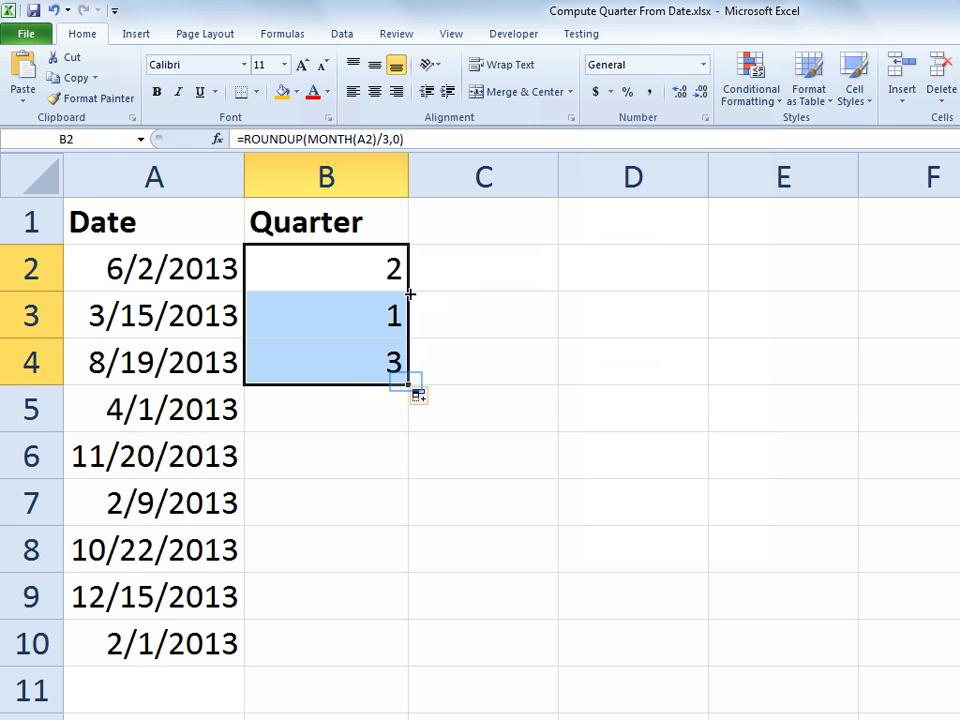
{"action": "double_click", "coordinate": [407, 384]}
{"action": "left_click", "coordinate": [315, 428]}
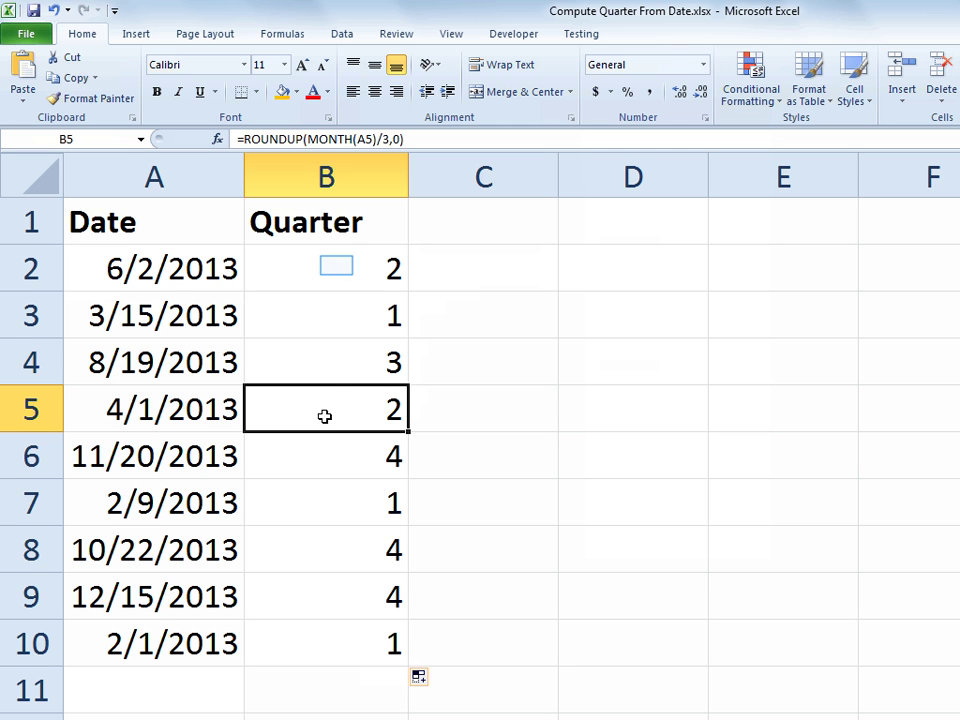
- Prefix the formula in B2 with "Q" & so quarters carry a Q, and fill it down through B10
{"action": "double_click", "coordinate": [337, 265]}
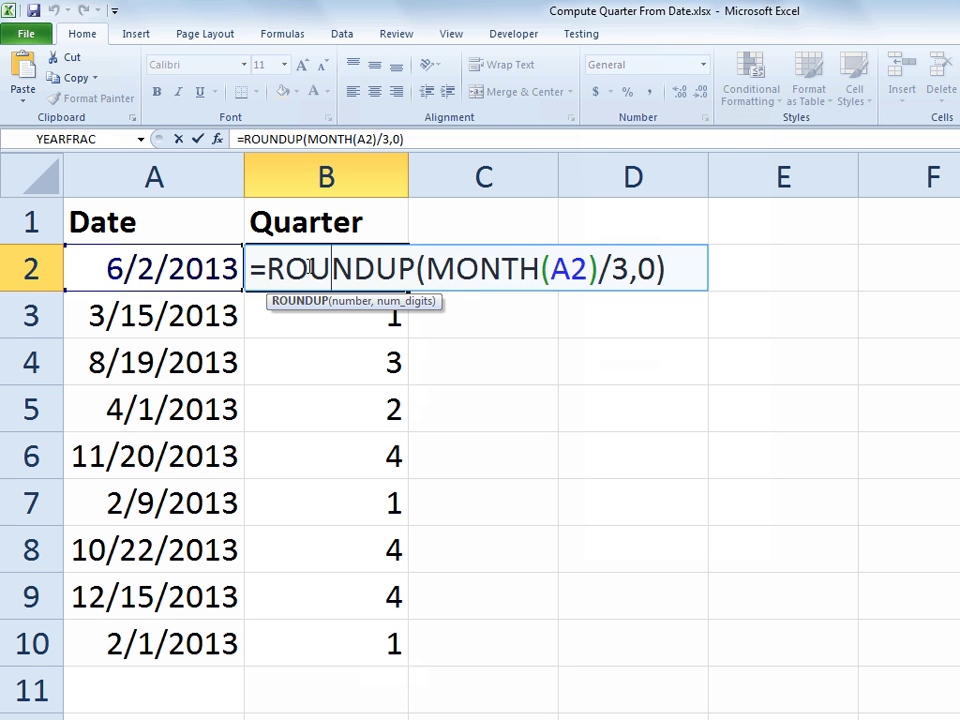
{"action": "key", "text": "Left"}
{"action": "key", "text": "Left"}
{"action": "key", "text": "Left"}
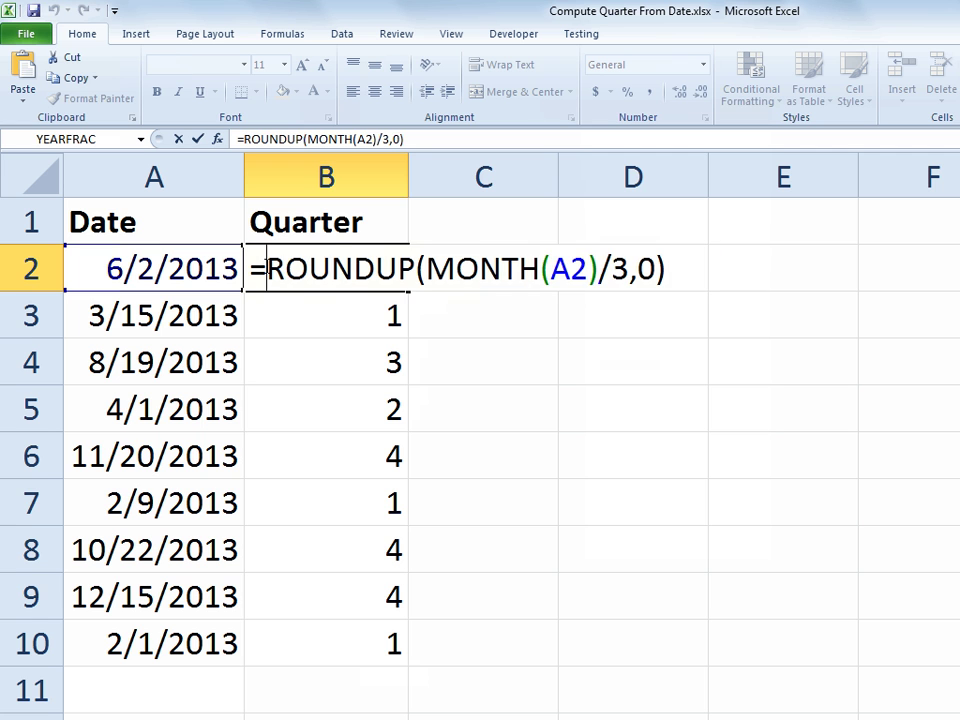
{"action": "type", "text": "\"Q"}
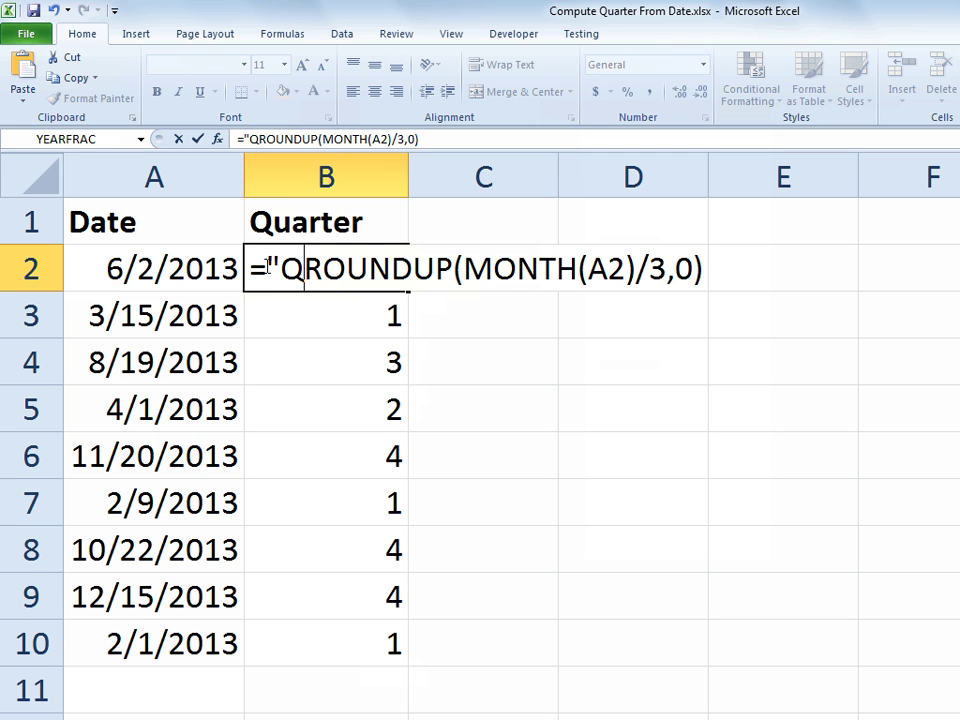
{"action": "type", "text": "\""}
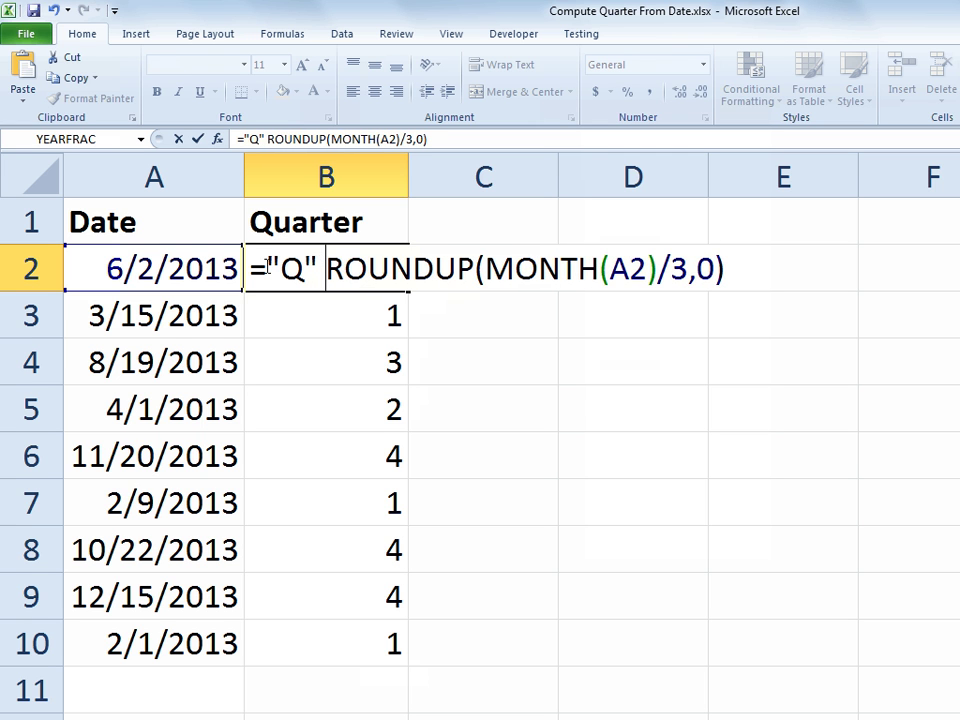
{"action": "type", "text": " &"}
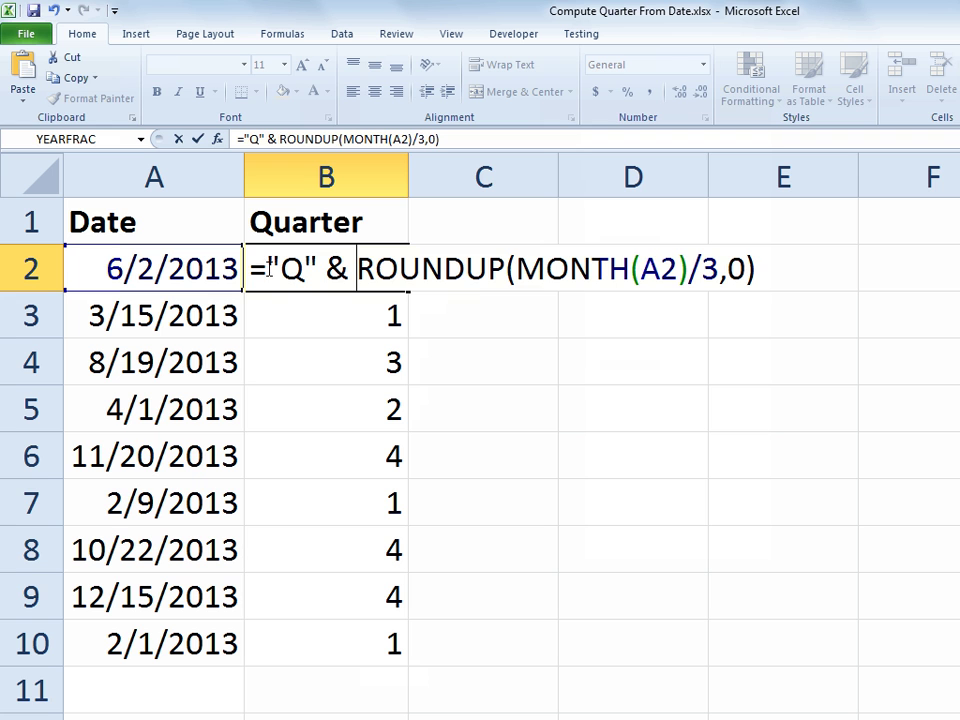
{"action": "key", "text": "Return"}
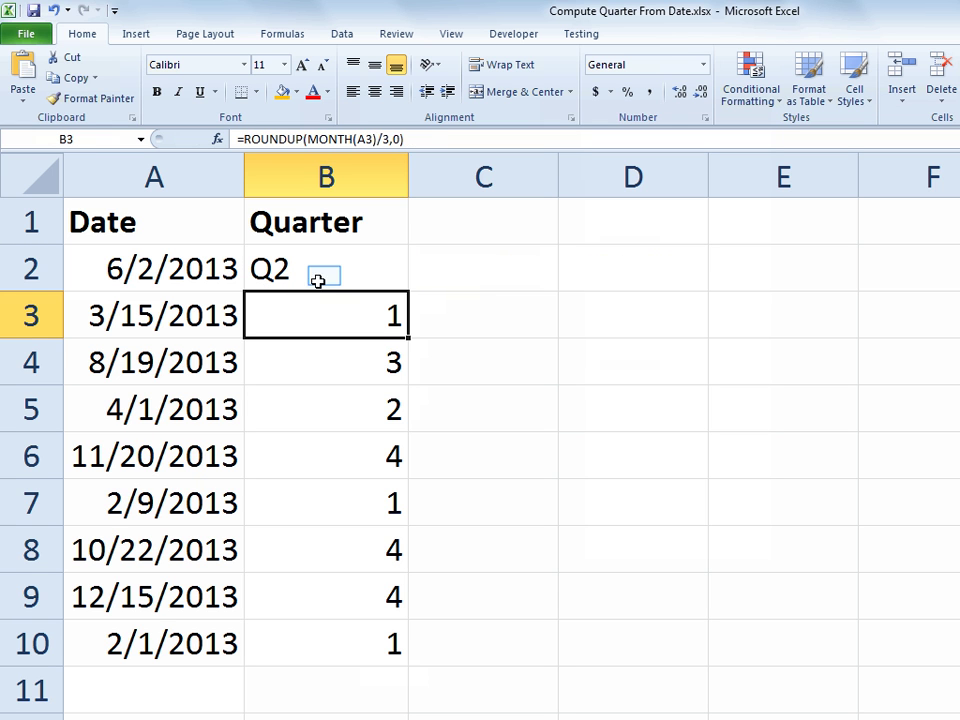
{"action": "left_click", "coordinate": [319, 276]}
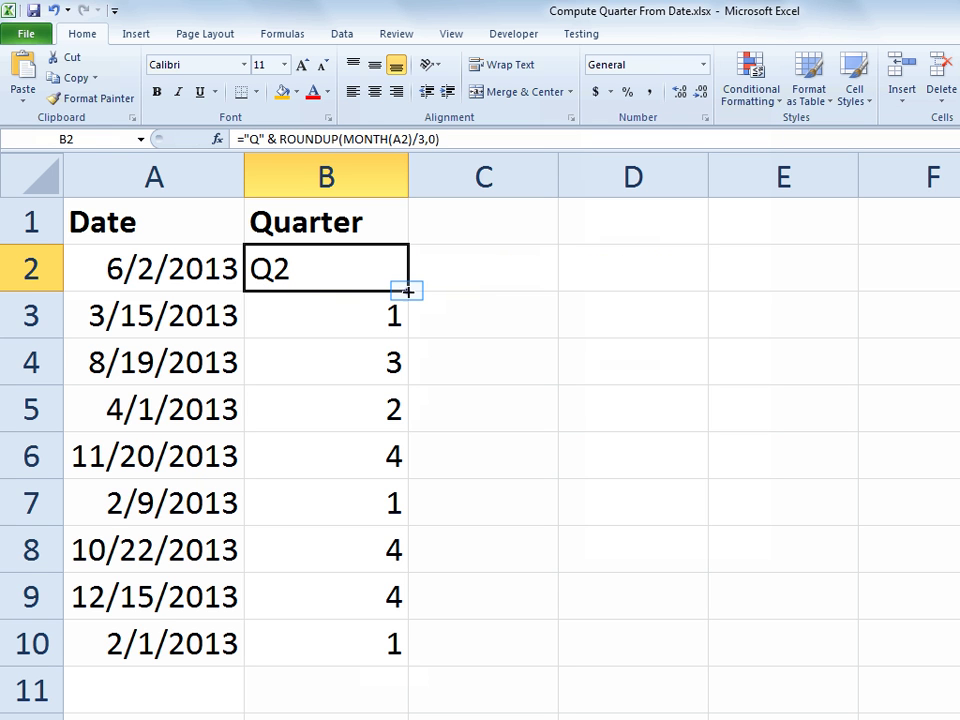
{"action": "double_click", "coordinate": [407, 290]}
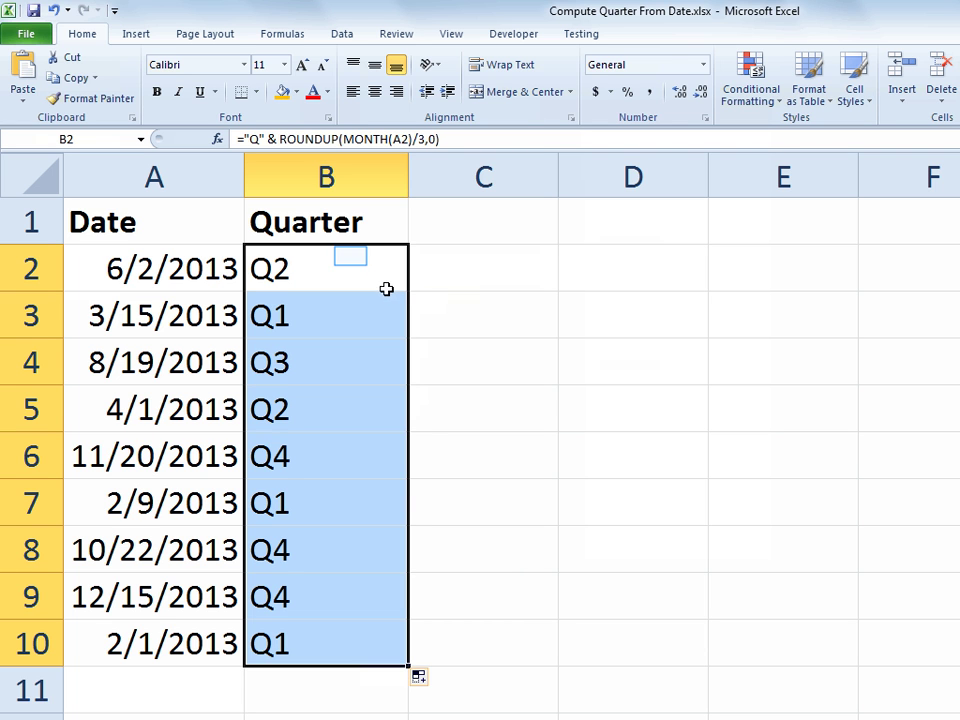
- Remove the "Q" & prefix from the formula in B2, leaving =ROUNDUP(MONTH(A2)/3,0)
{"action": "double_click", "coordinate": [350, 257]}
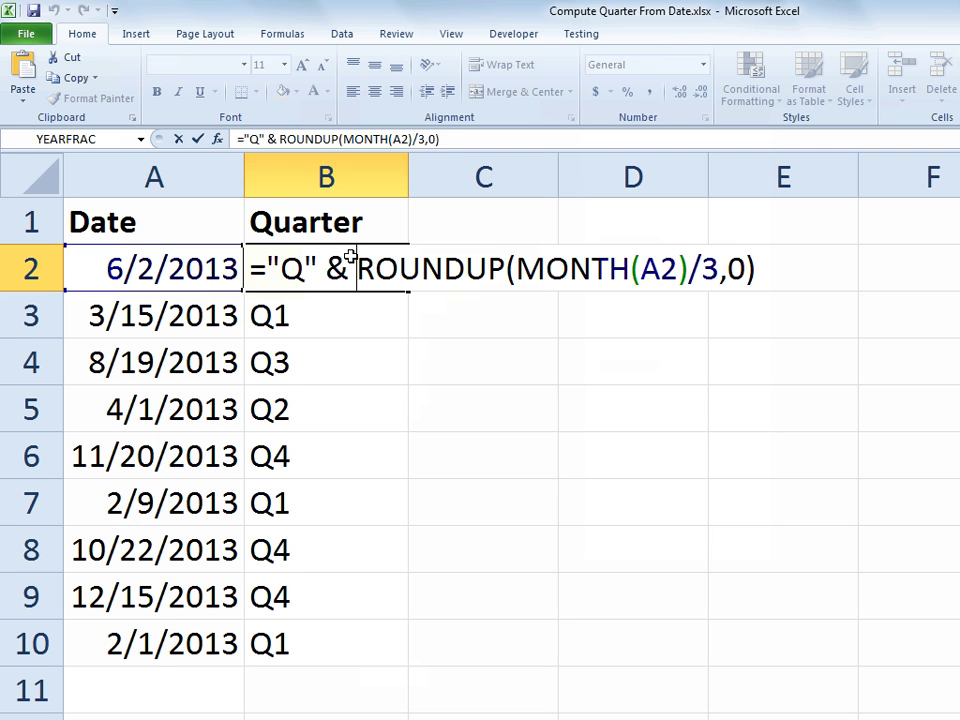
{"action": "left_click", "coordinate": [356, 268]}
{"action": "key", "text": "BackSpace"}
{"action": "key", "text": "BackSpace"}
{"action": "key", "text": "BackSpace"}
{"action": "key", "text": "BackSpace"}
{"action": "key", "text": "BackSpace"}
{"action": "key", "text": "BackSpace"}
{"action": "key", "text": "Return"}
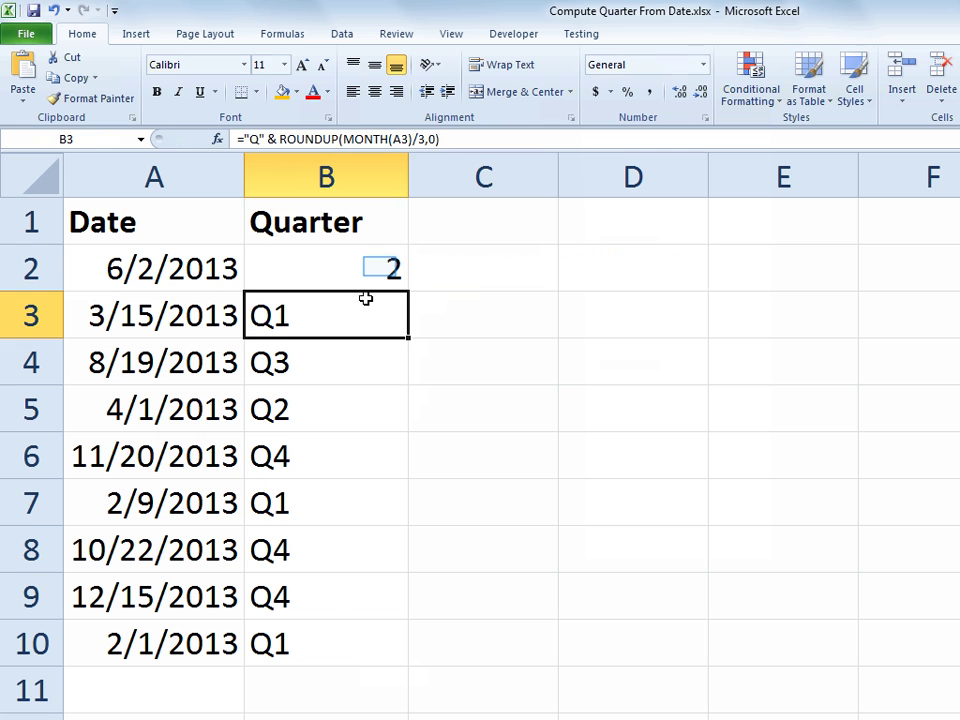
{"action": "left_click", "coordinate": [390, 268]}
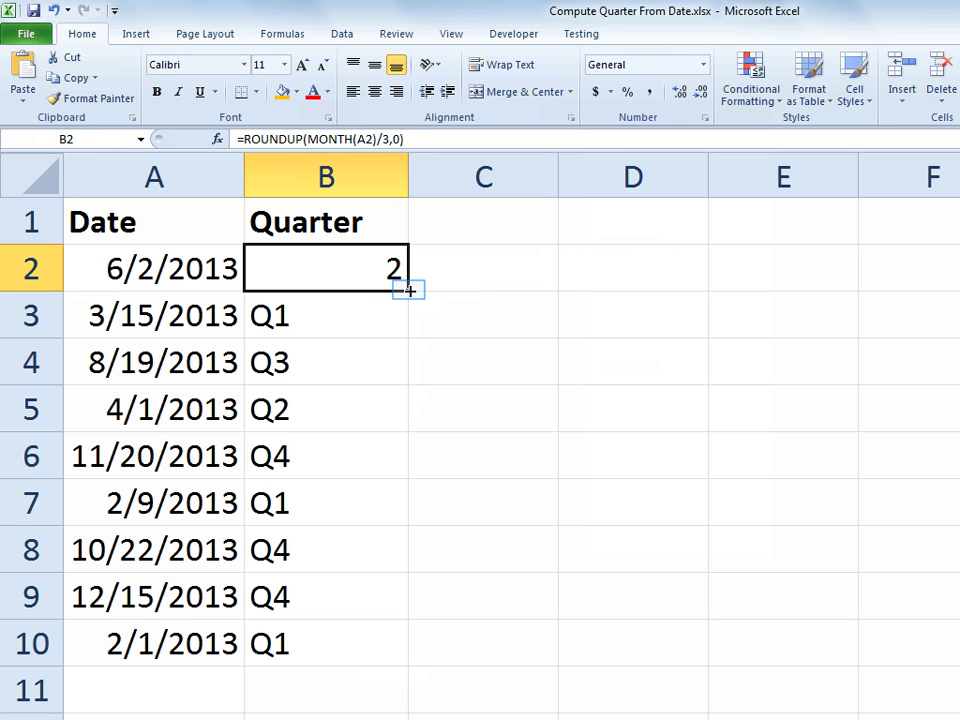
- Fill the B2 formula down through B10 and apply the custom number format Q0 to B2:B10
{"action": "double_click", "coordinate": [406, 288]}
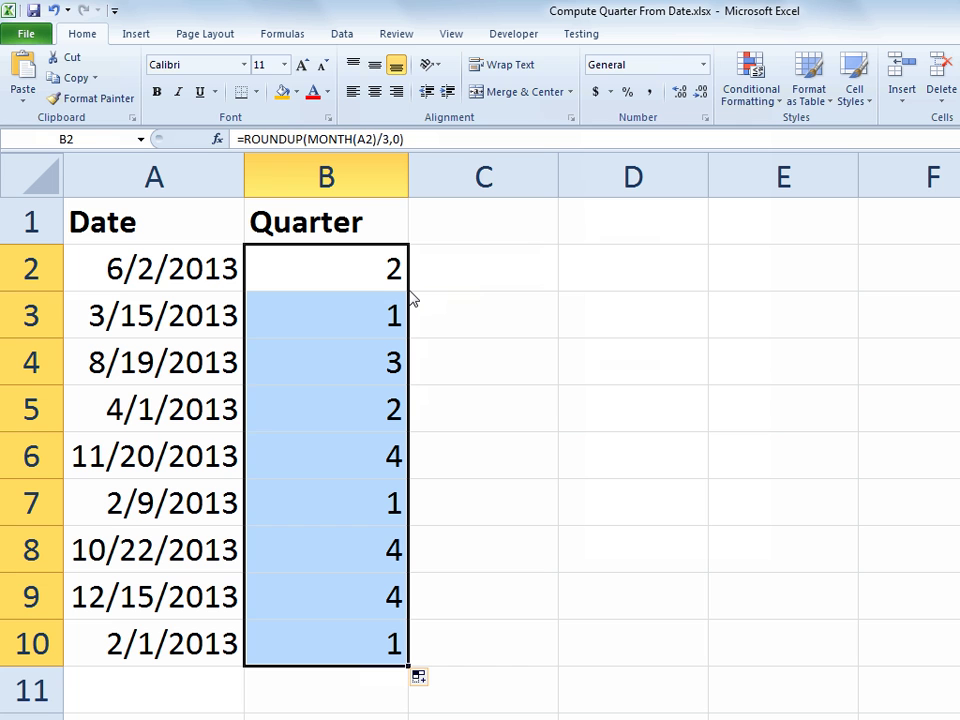
{"action": "key", "text": "ctrl+1"}
{"action": "left_click", "coordinate": [705, 120]}
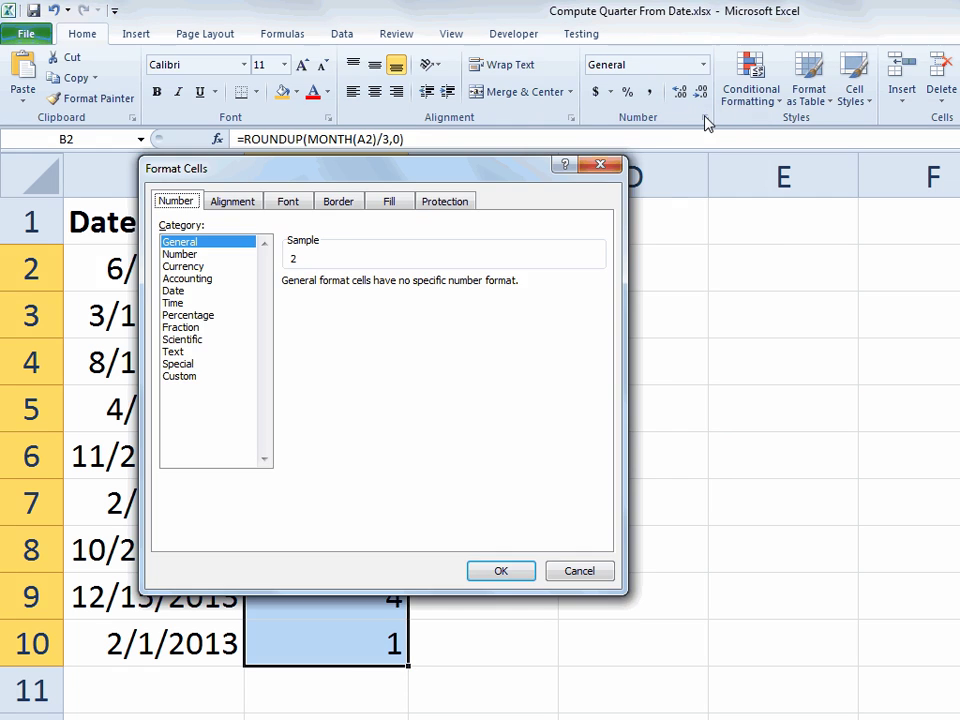
{"action": "left_click_drag", "start_coordinate": [469, 177], "coordinate": [761, 201]}
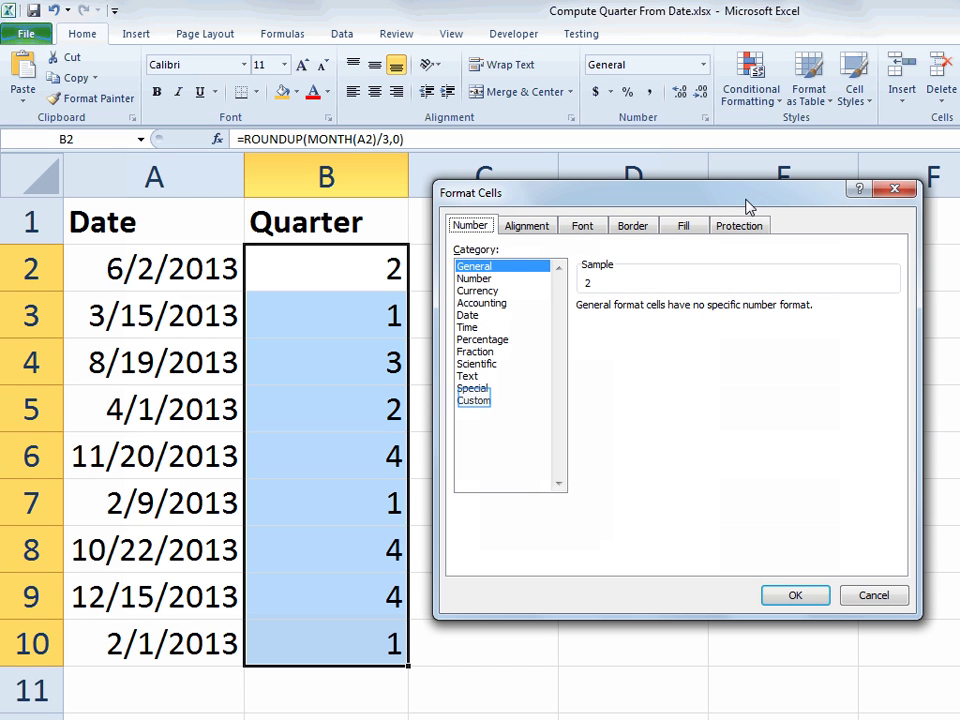
{"action": "left_click", "coordinate": [474, 400]}
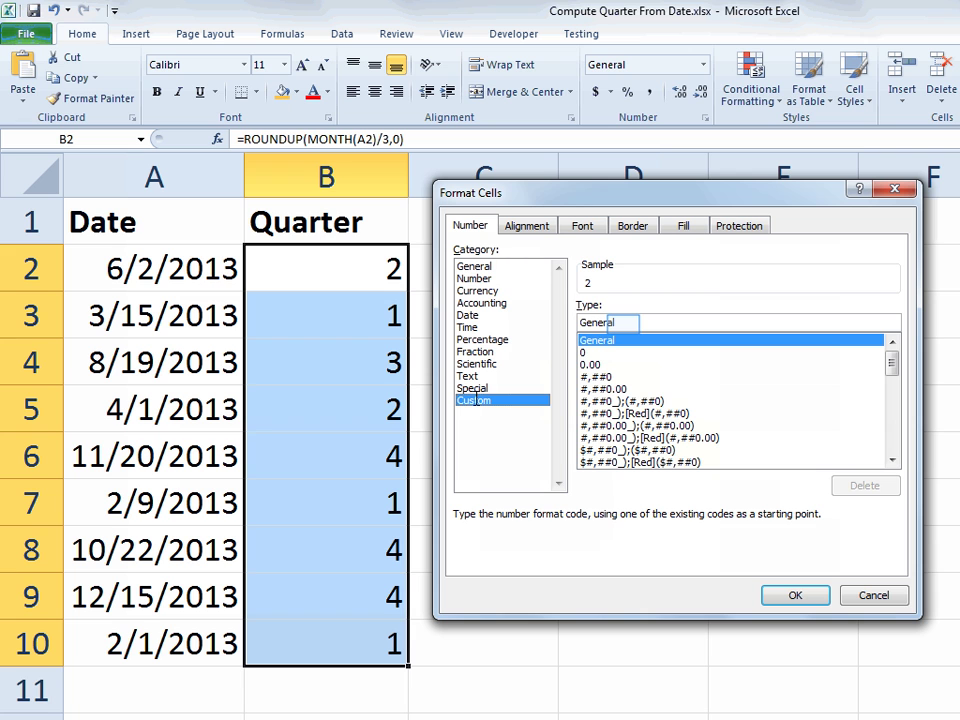
{"action": "double_click", "coordinate": [624, 323]}
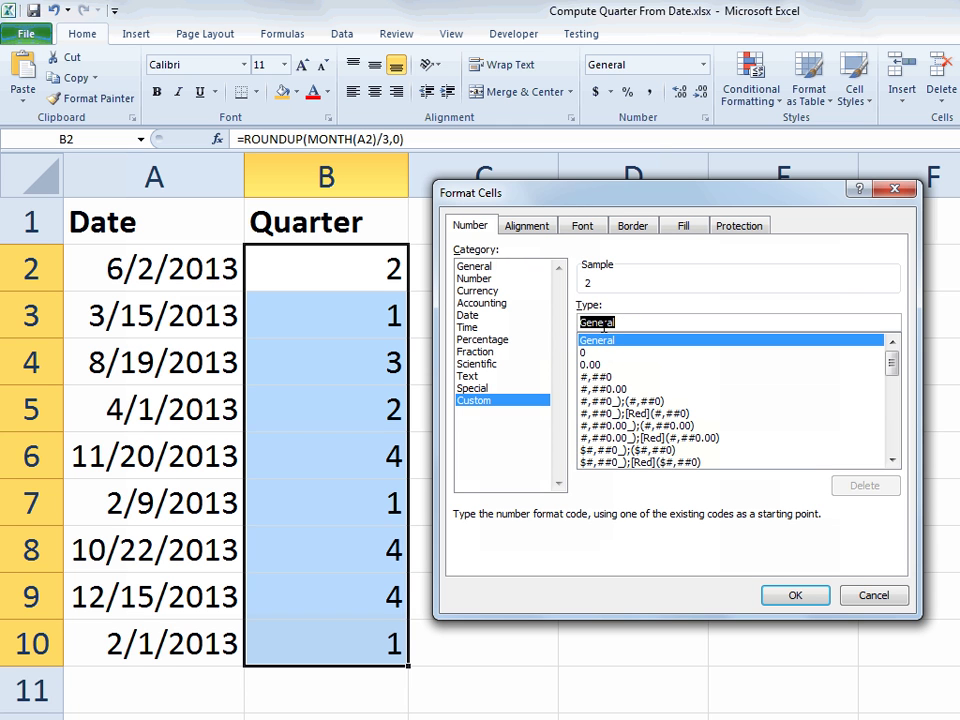
{"action": "type", "text": "Q"}
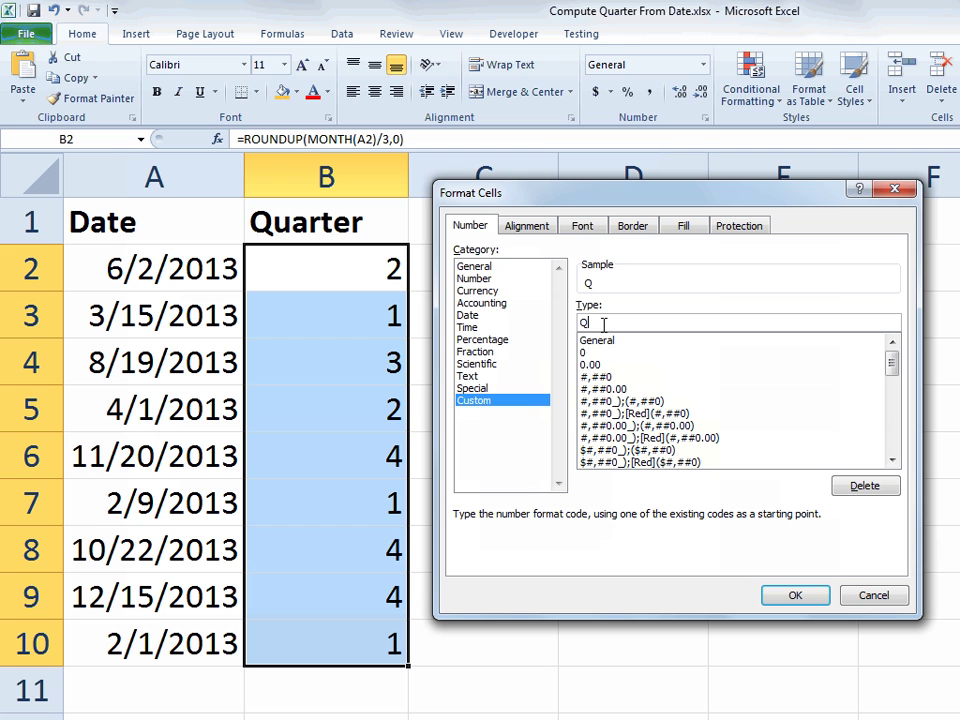
{"action": "type", "text": "0"}
{"action": "key", "text": "Return"}
{"action": "left_click", "coordinate": [796, 596]}
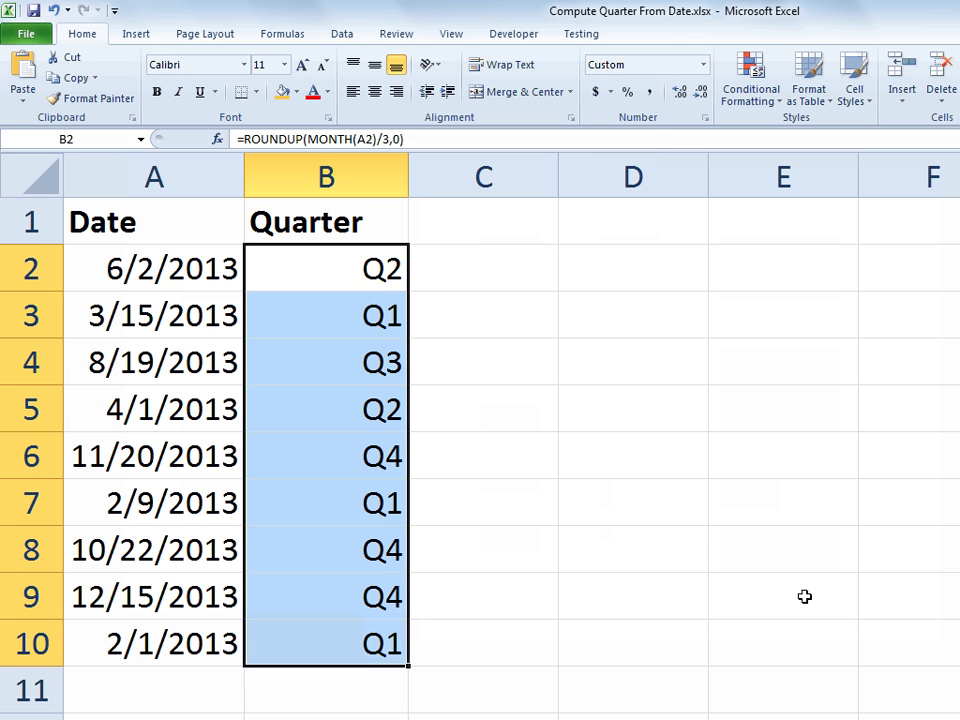
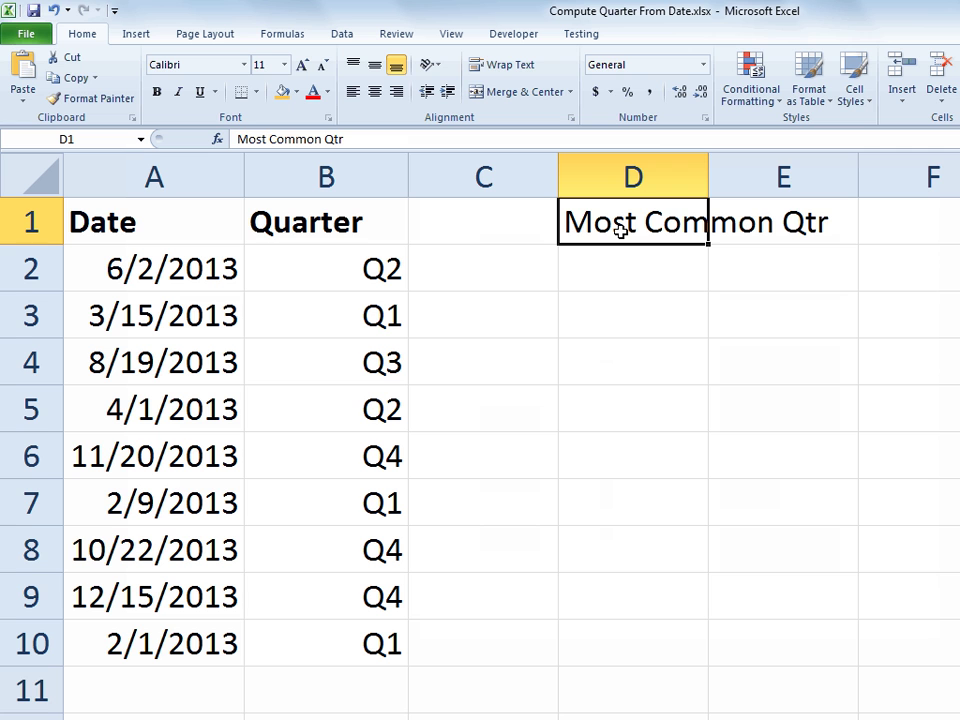
- Make the "Most Common Qtr" heading in D1 bold and enter =MODE(B:B) in D2
{"action": "key", "text": "ctrl+b"}
{"action": "left_click", "coordinate": [619, 266]}
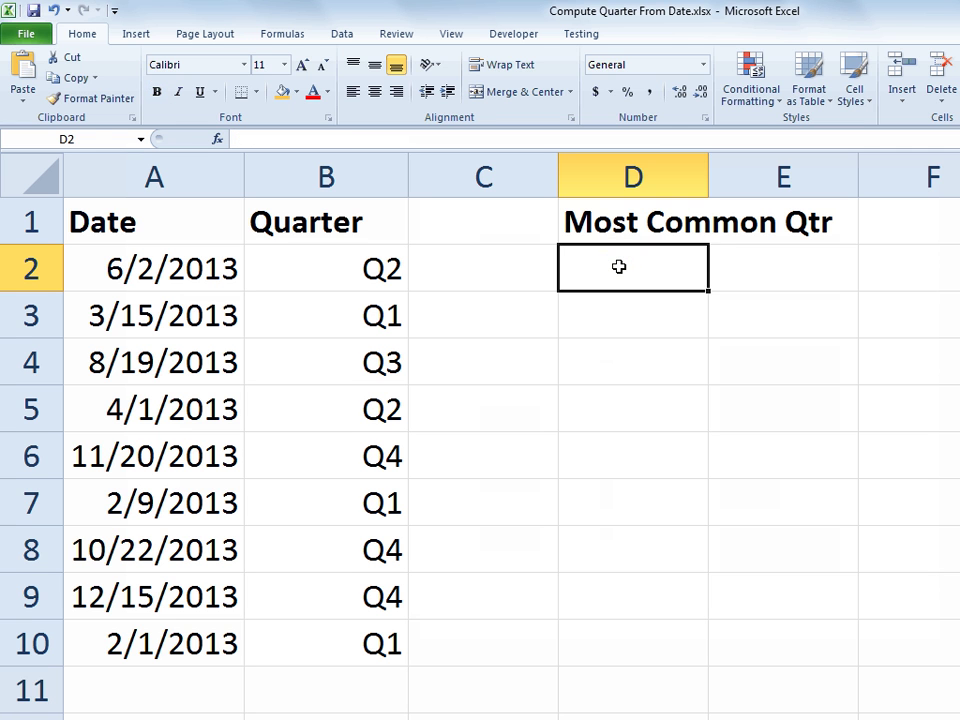
{"action": "type", "text": "="}
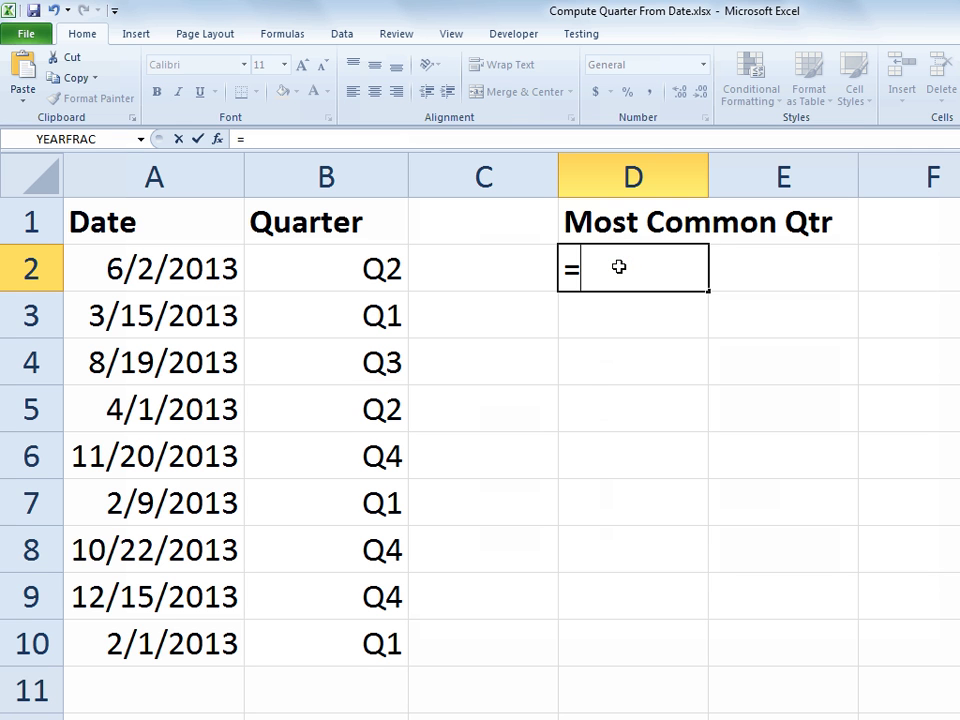
{"action": "type", "text": "mode"}
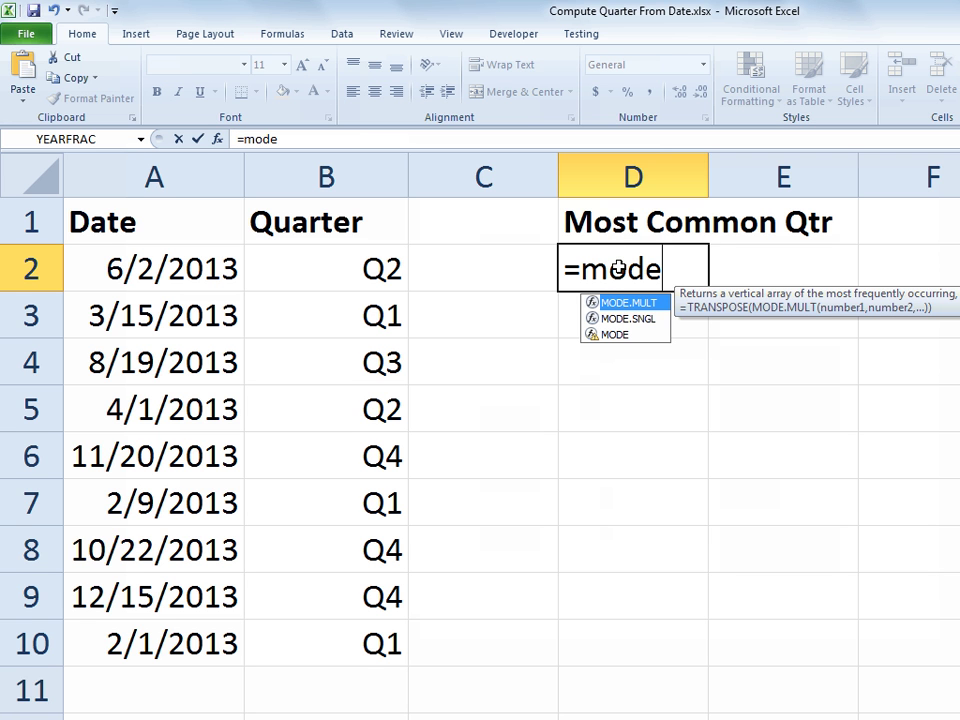
{"action": "type", "text": "("}
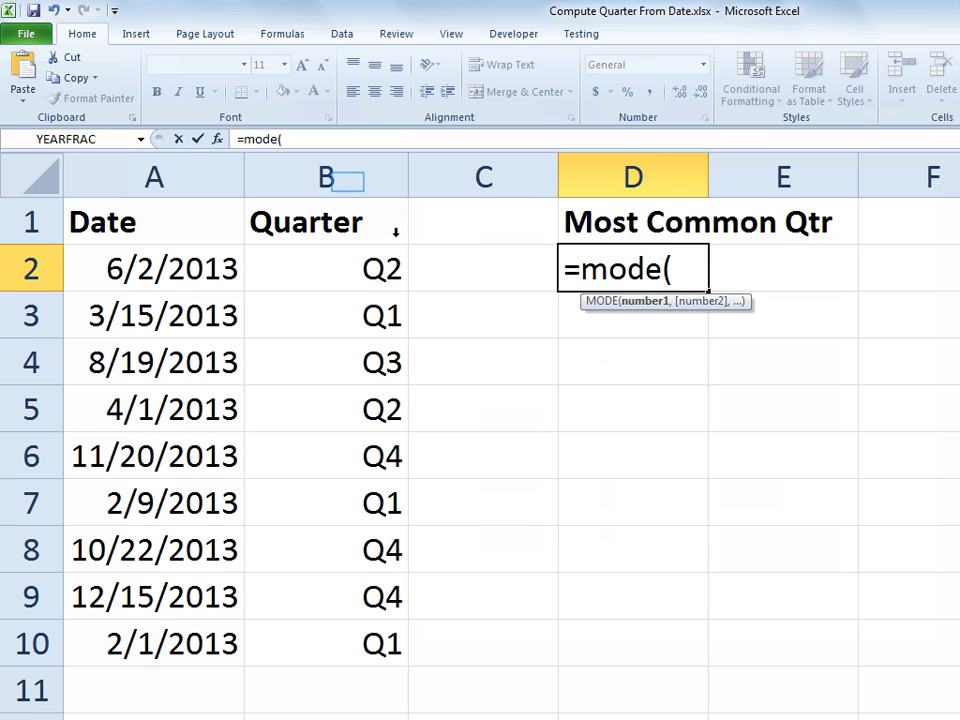
{"action": "left_click", "coordinate": [348, 180]}
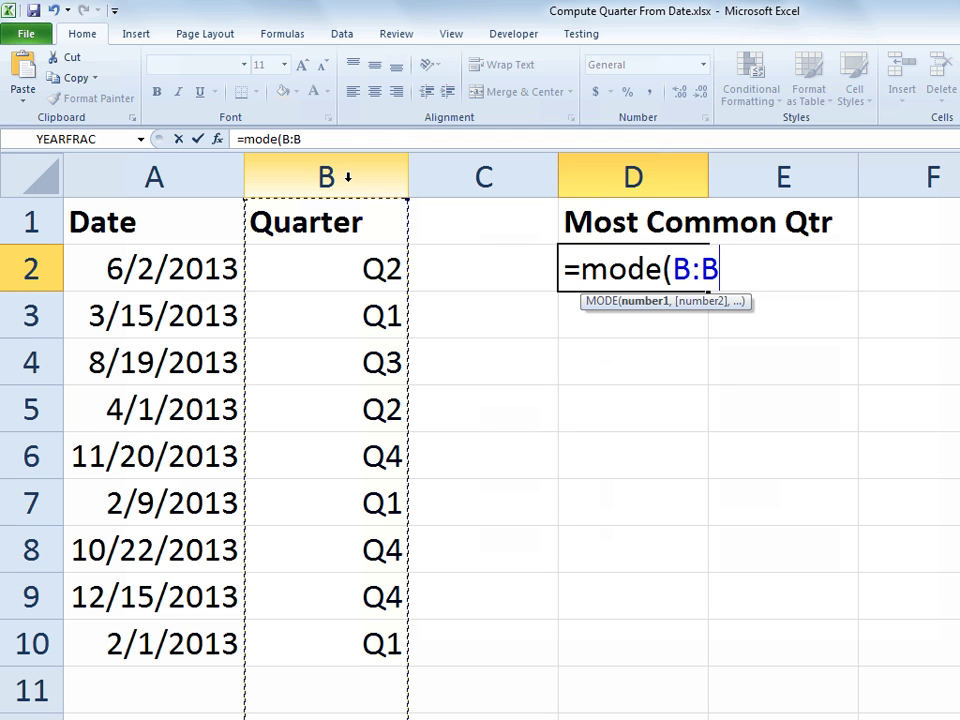
{"action": "type", "text": ")"}
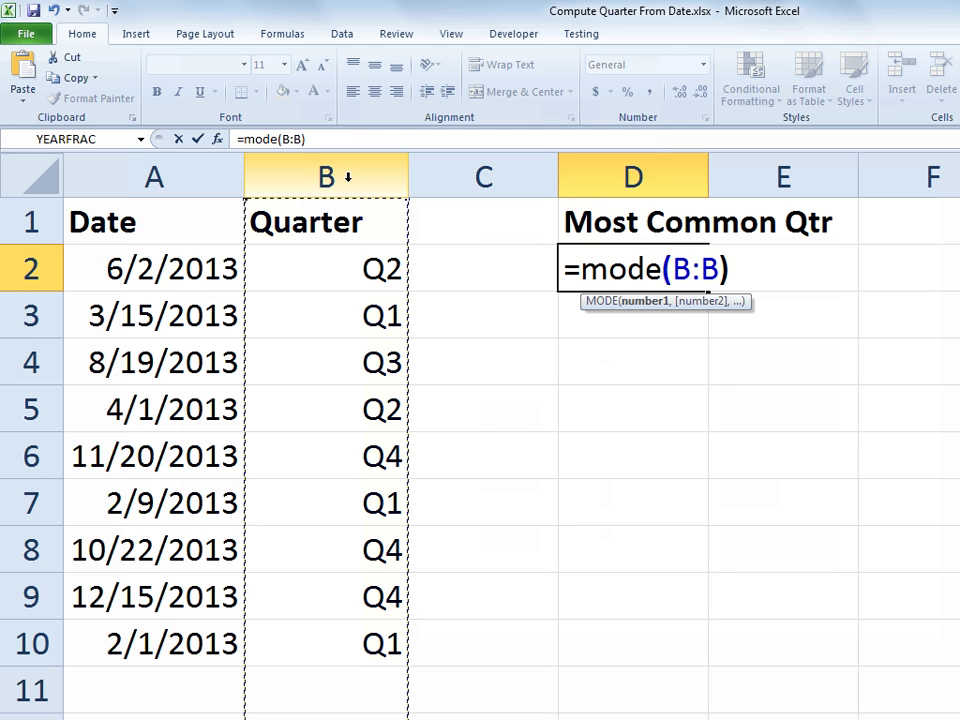
{"action": "key", "text": "Return"}
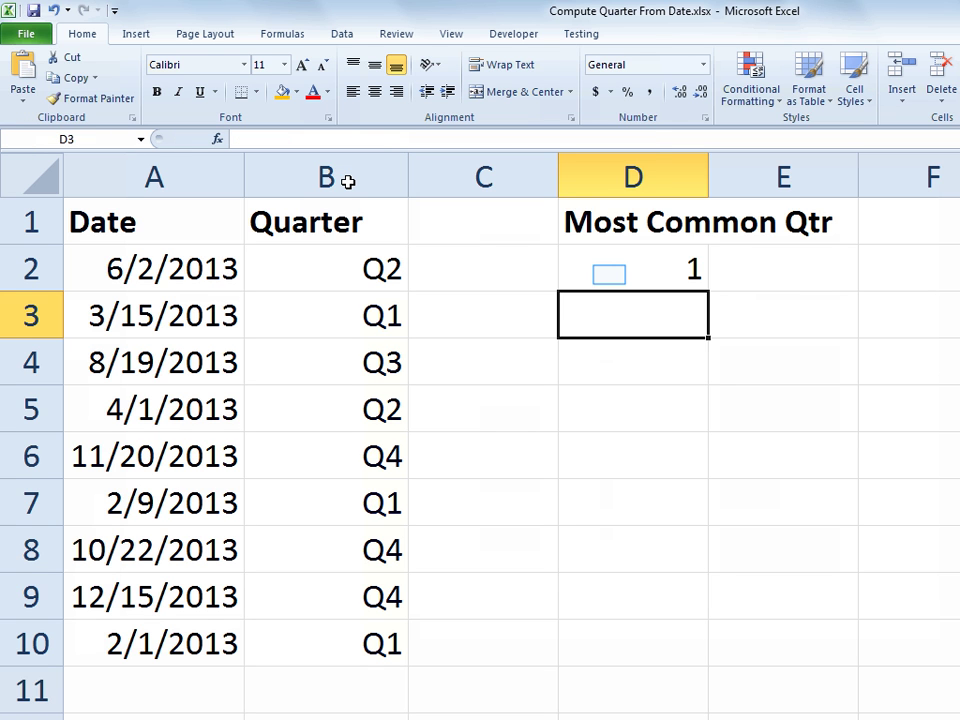
- Apply the custom number format Q0 to the MODE result in D2
{"action": "left_click", "coordinate": [609, 272]}
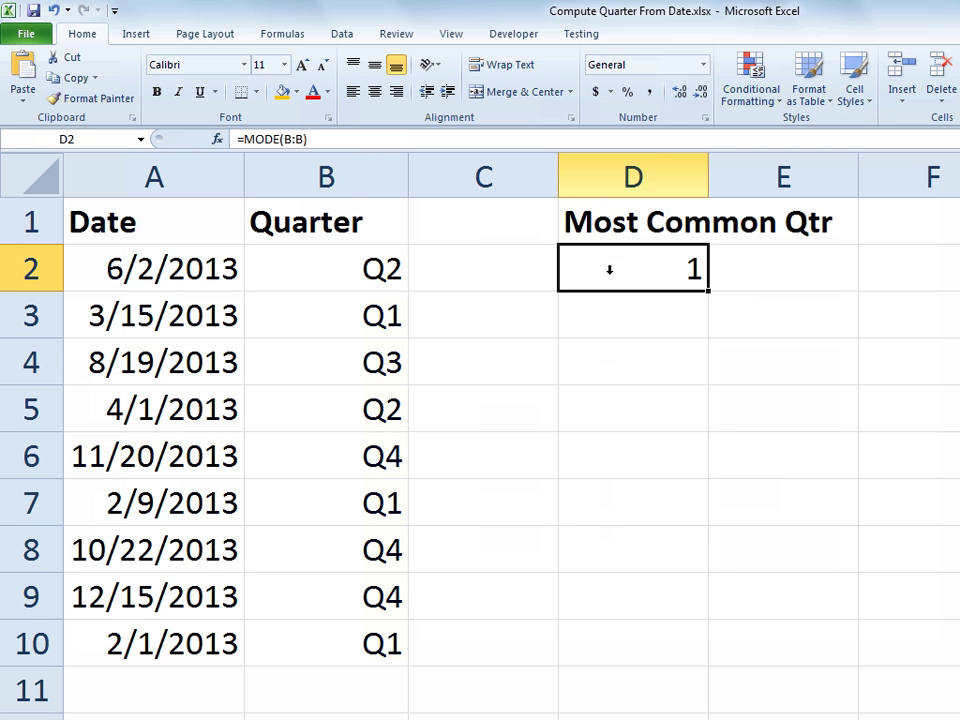
{"action": "key", "text": "ctrl+1"}
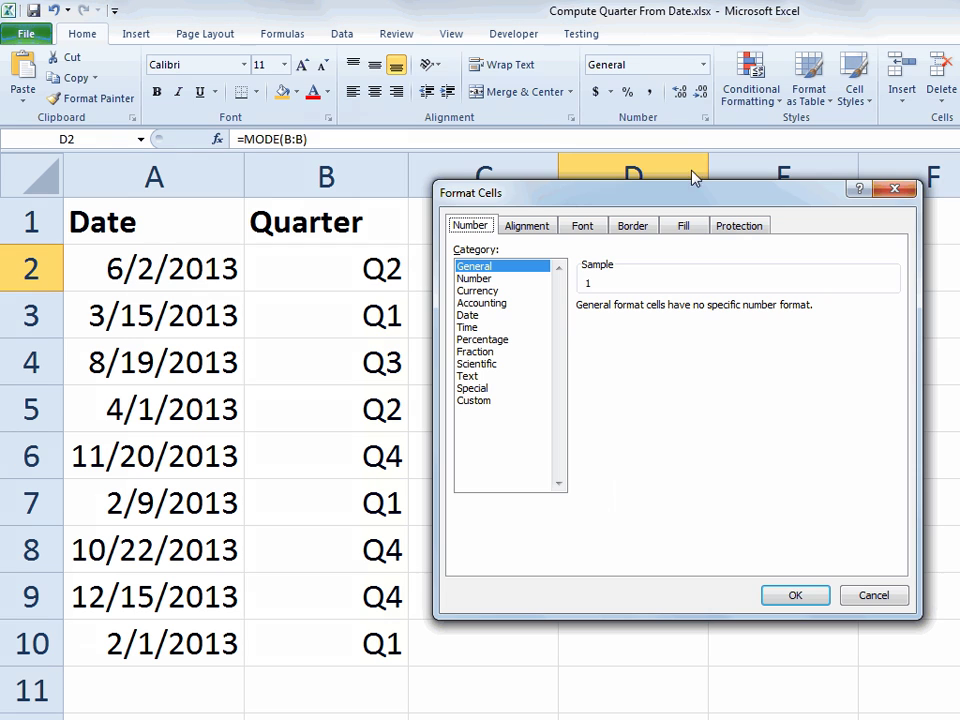
{"action": "left_click_drag", "start_coordinate": [680, 197], "coordinate": [305, 186]}
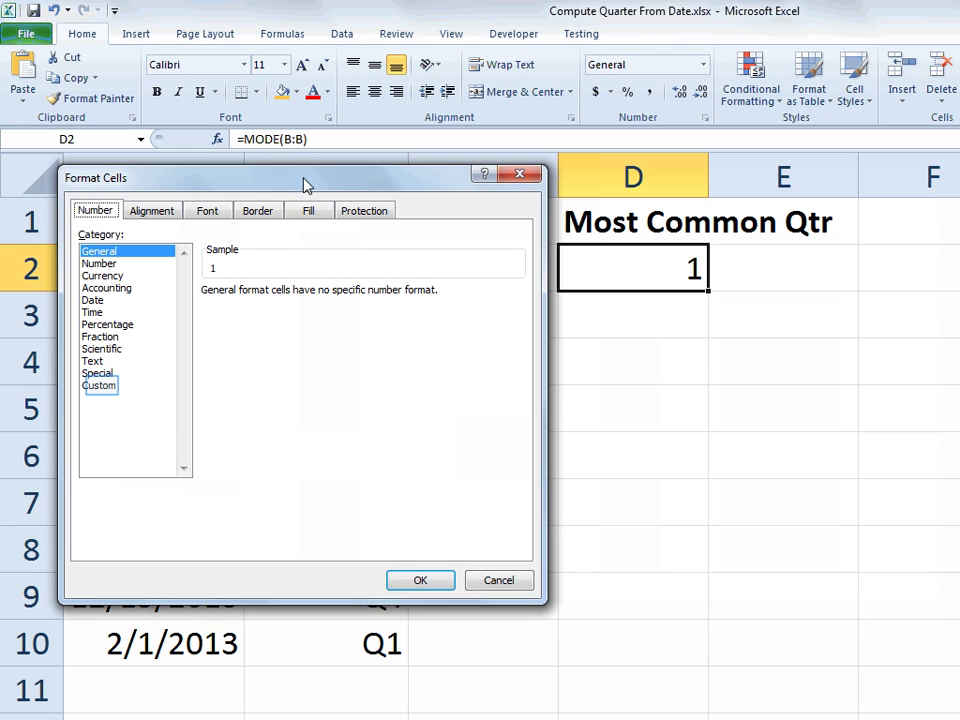
{"action": "left_click", "coordinate": [100, 386]}
{"action": "left_click_drag", "start_coordinate": [248, 307], "coordinate": [167, 281]}
{"action": "type", "text": "Q0"}
{"action": "left_click", "coordinate": [424, 579]}
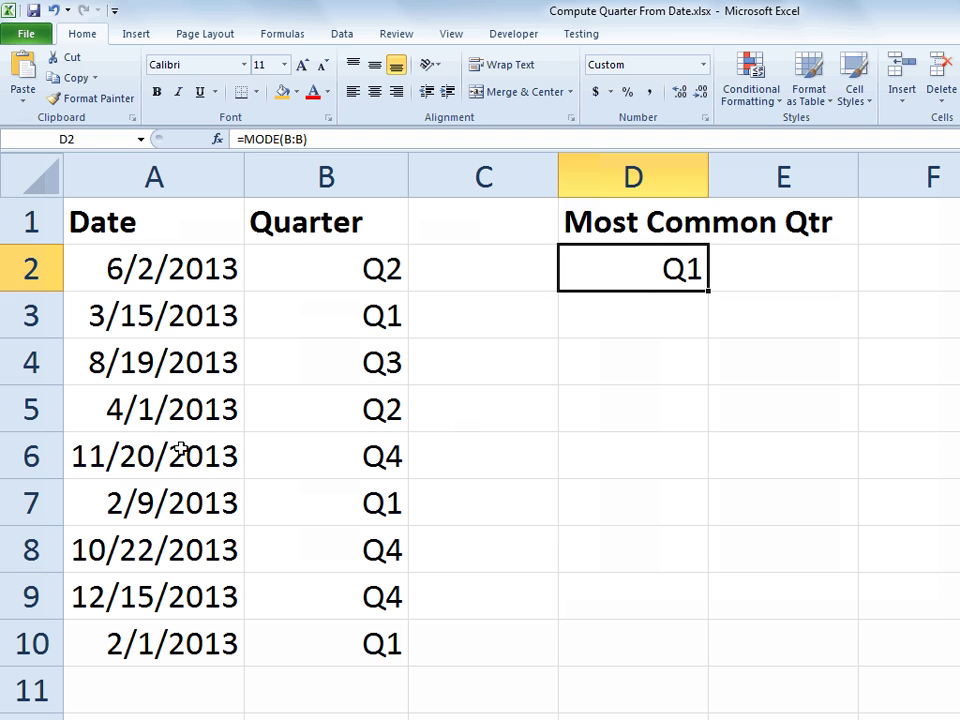
- Change the date in A3 to 9/17/2013
{"action": "left_click", "coordinate": [159, 326]}
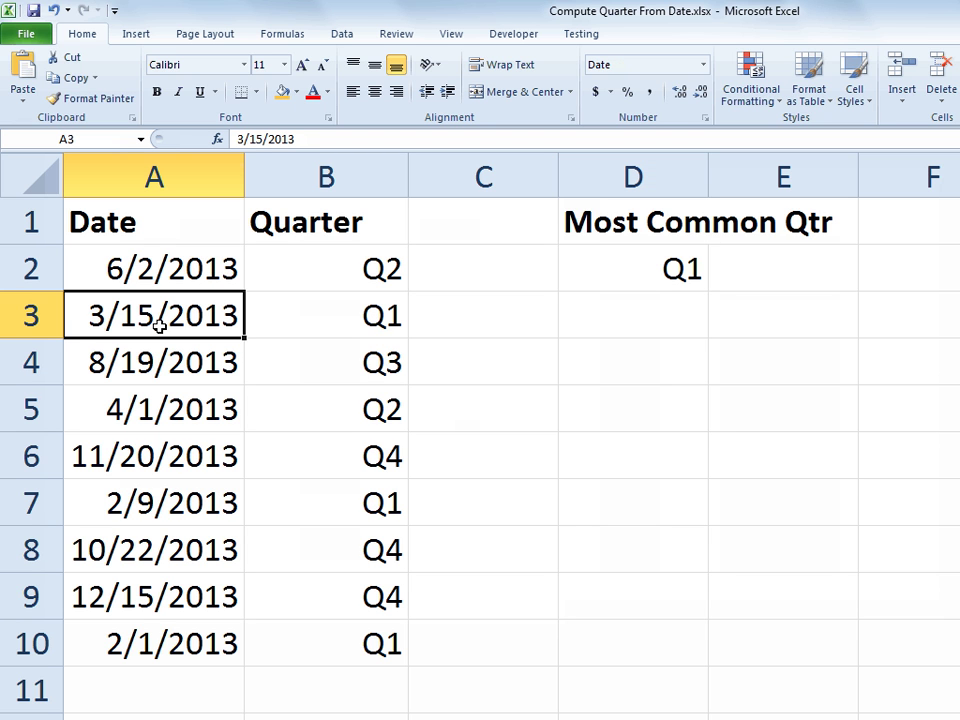
{"action": "type", "text": "9/17"}
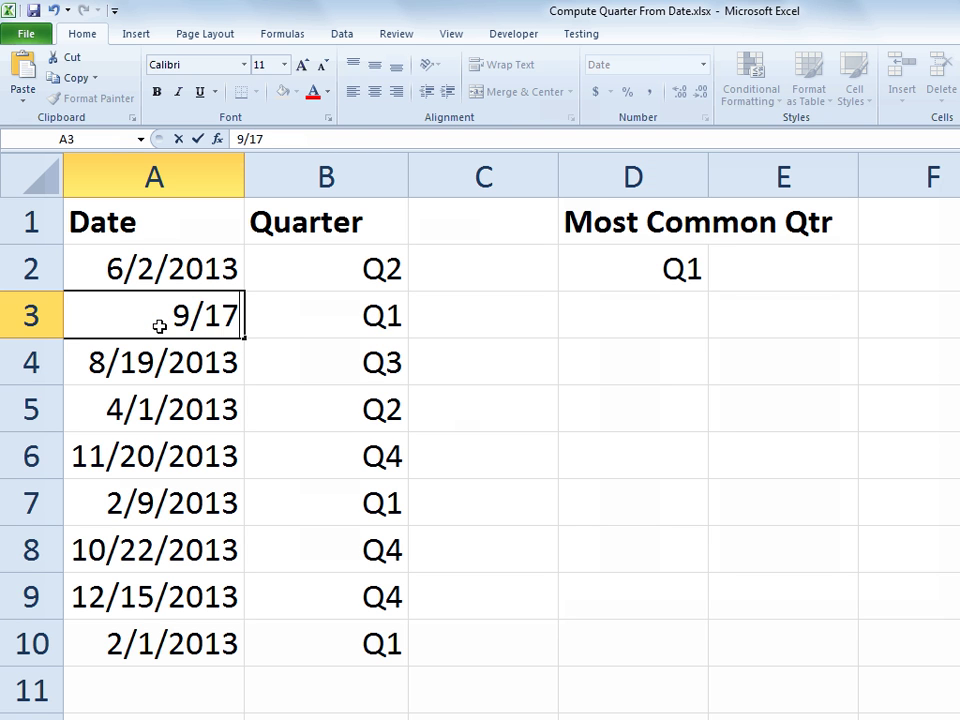
{"action": "type", "text": "/2013"}
{"action": "key", "text": "Return"}
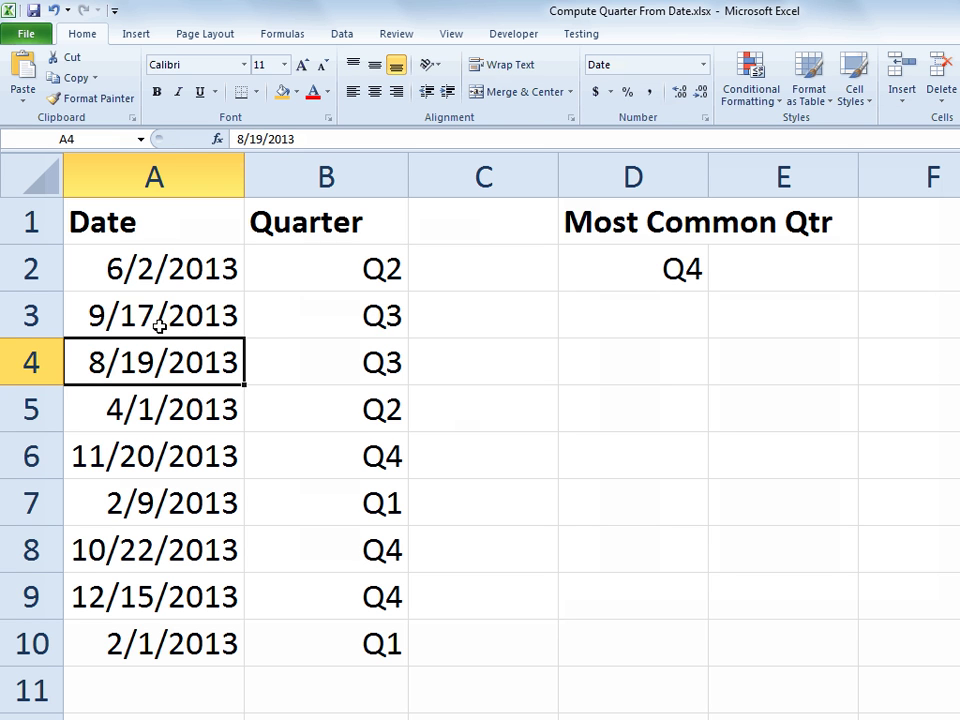